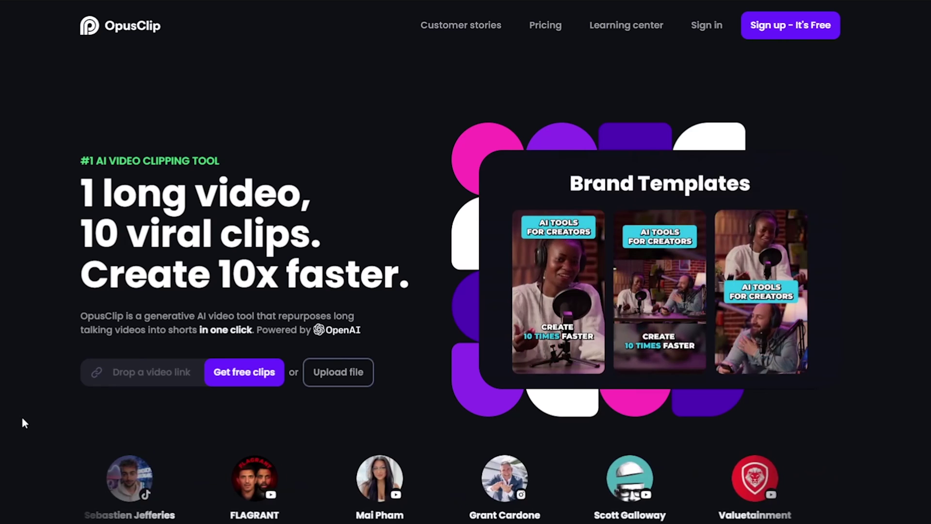
# Paste the copied YouTube video link and submit it to get free clips.
pyautogui.moveTo(139, 375)
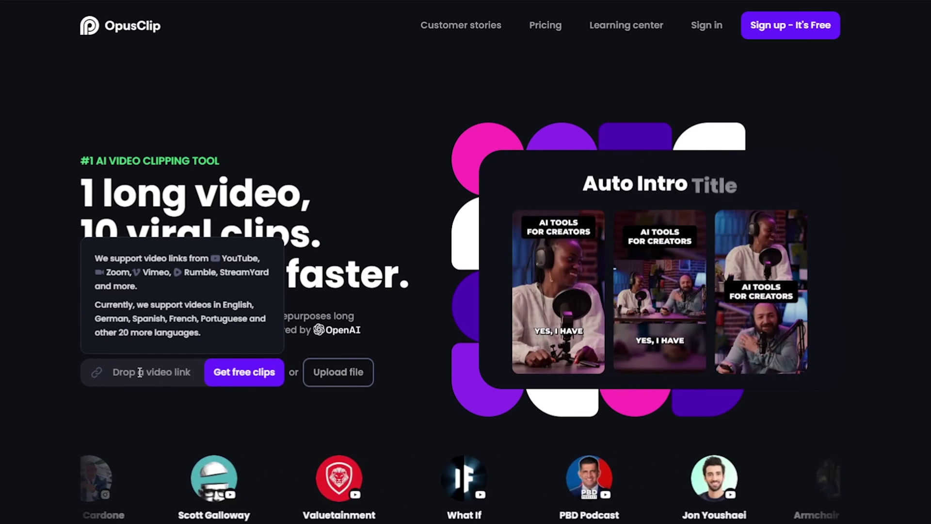
pyautogui.hotkey('ctrl', 'v')
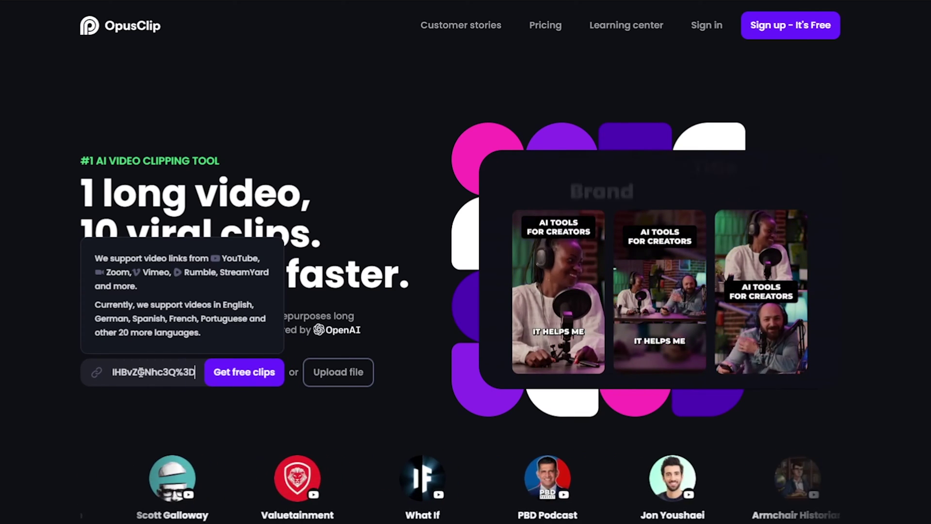
pyautogui.click(249, 376)
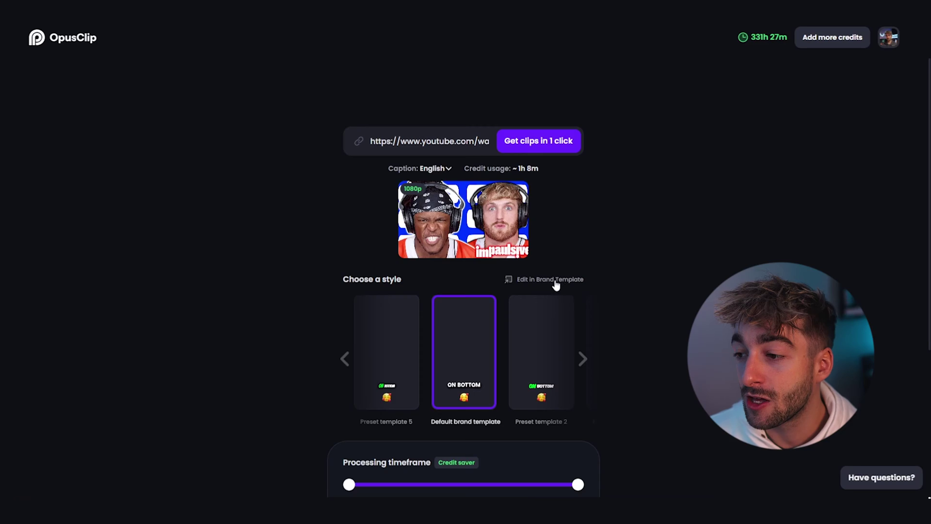
# Open the default brand template for editing and try the three-lines-per-page caption layout before returning to One line.
pyautogui.click(555, 281)
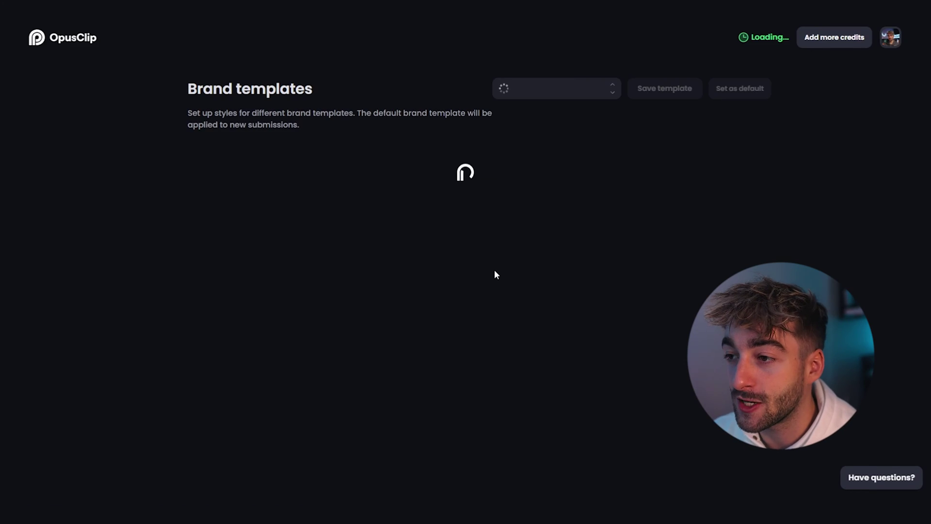
pyautogui.scroll(-1, 486, 256)
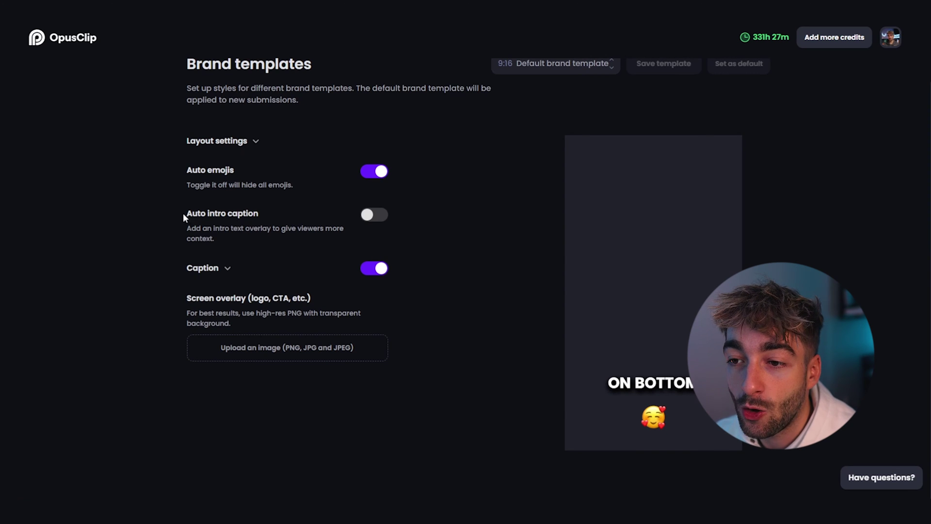
pyautogui.click(227, 269)
pyautogui.scroll(-5, 451, 263)
pyautogui.click(204, 164)
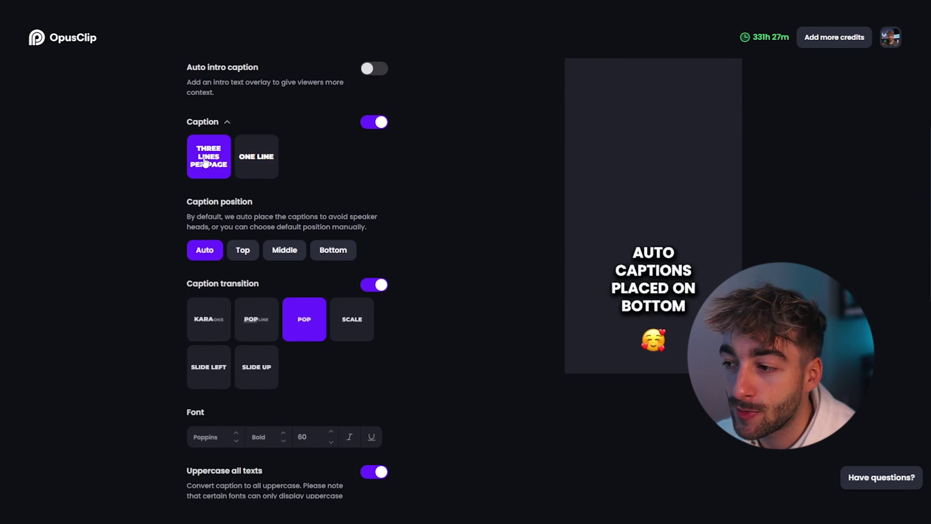
pyautogui.click(255, 167)
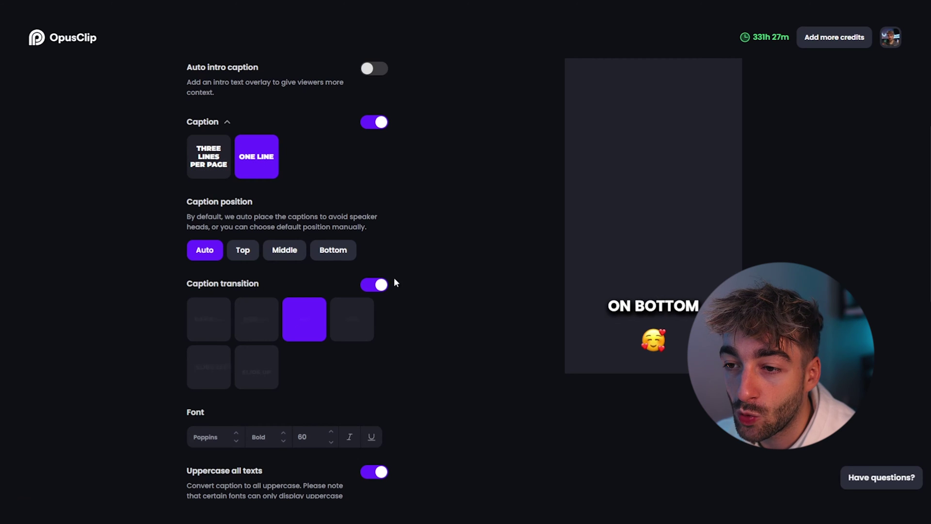
# Try the Top, Middle and Bottom caption positions in the preview, and return the position to Auto.
pyautogui.click(237, 256)
pyautogui.click(286, 250)
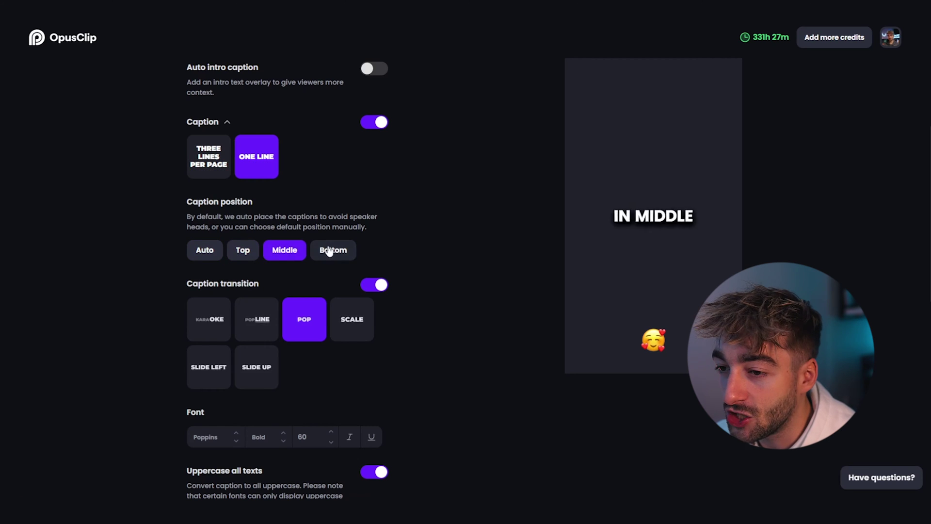
pyautogui.click(328, 250)
pyautogui.click(207, 251)
pyautogui.scroll(-1, 400, 315)
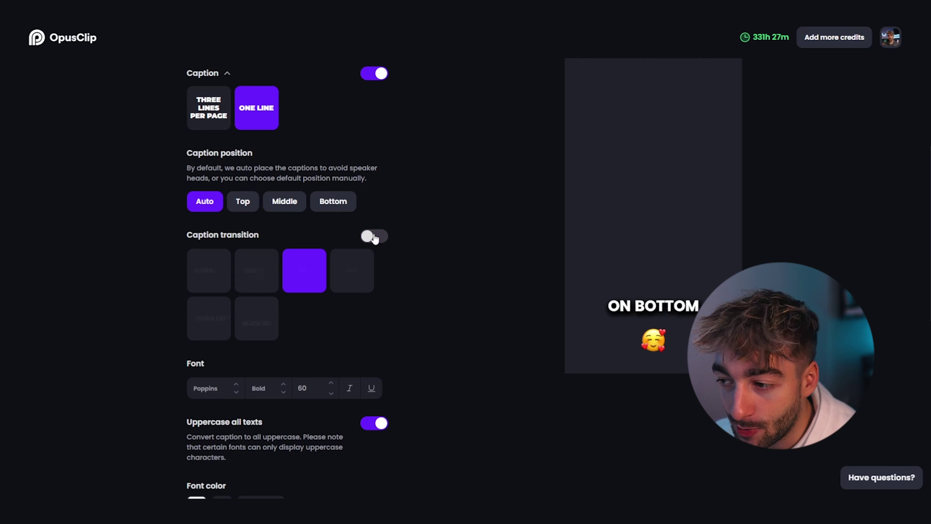
# Try the Karaoke, Slide left, Slide up and Popline caption transitions, and set the transition back to Pop.
pyautogui.click(375, 237)
pyautogui.click(208, 271)
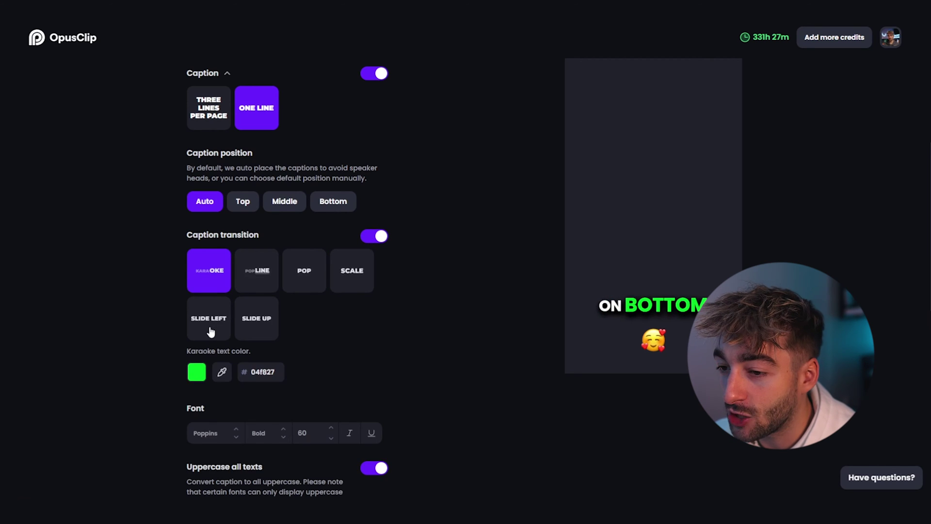
pyautogui.click(210, 332)
pyautogui.click(253, 324)
pyautogui.click(264, 277)
pyautogui.click(304, 276)
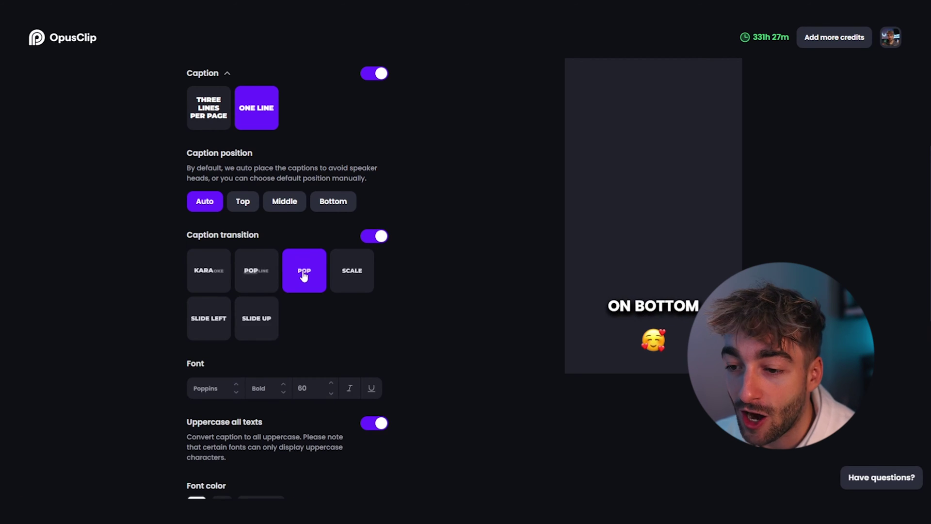
# Switch uppercase captions off and back on, and look over the font and AI keywords highlighter settings.
pyautogui.scroll(-4, 205, 206)
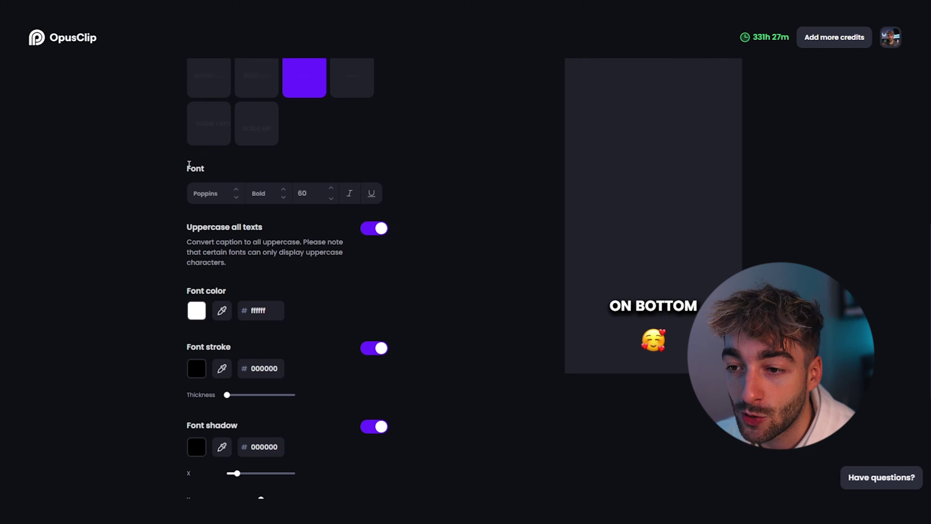
pyautogui.doubleClick(190, 169)
pyautogui.click(205, 228)
pyautogui.click(375, 229)
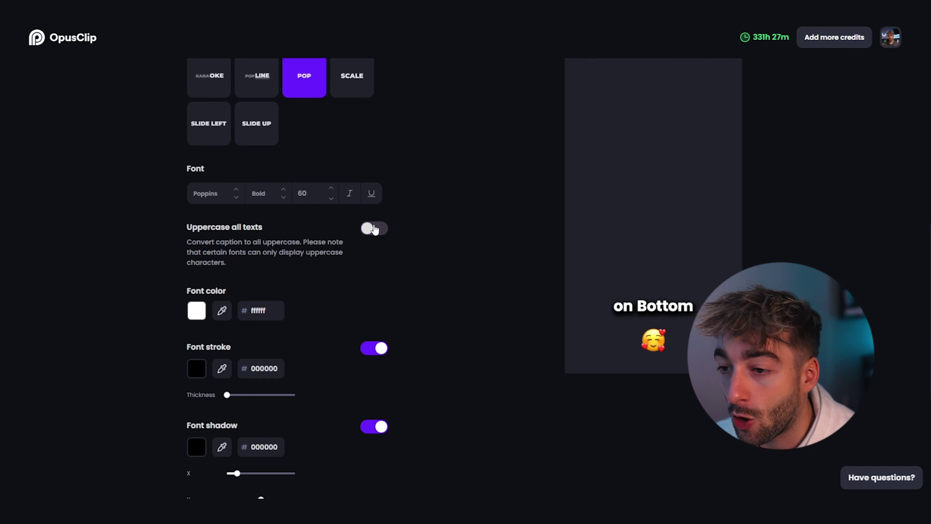
pyautogui.click(376, 229)
pyautogui.scroll(-2, 177, 261)
pyautogui.scroll(-4, 178, 261)
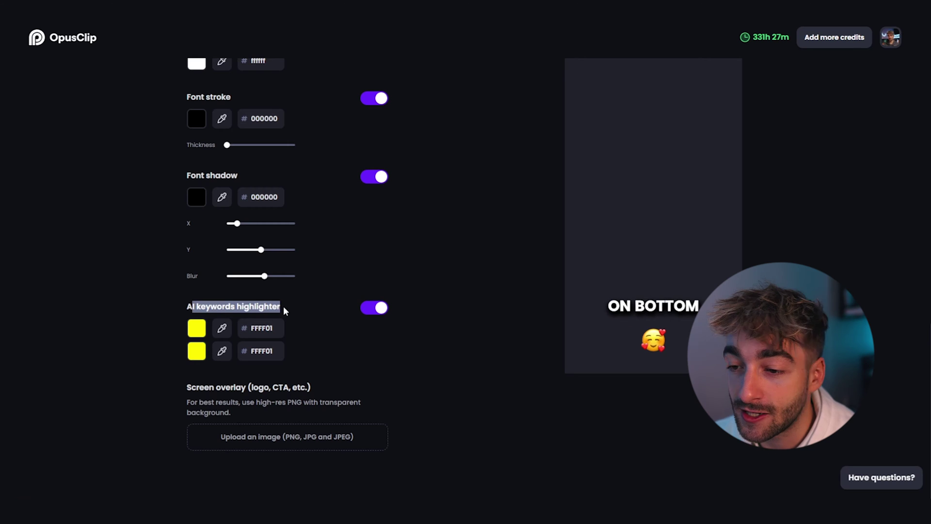
pyautogui.click(283, 310)
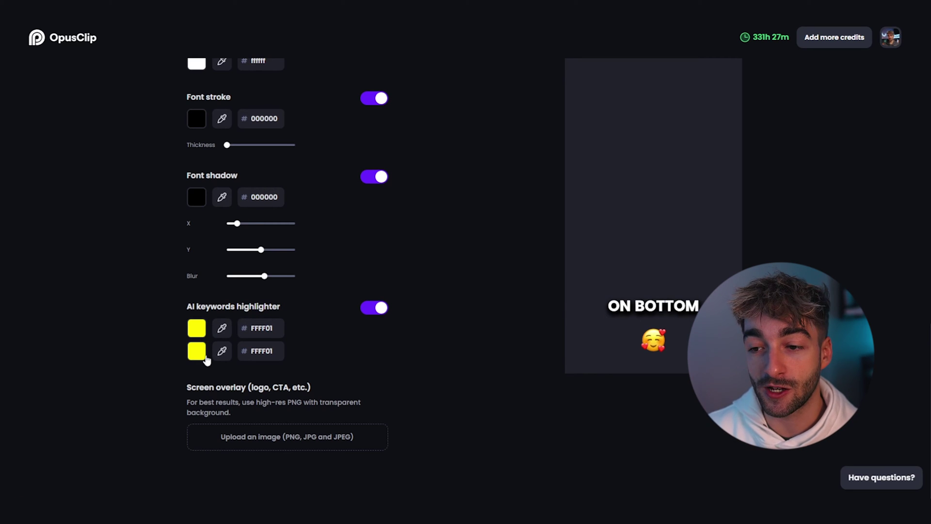
# Expand the layout settings and try the Landscape 16:9 and Square 1:1 aspect ratios, returning to Portrait 9:16.
pyautogui.scroll(15, 418, 358)
pyautogui.click(239, 168)
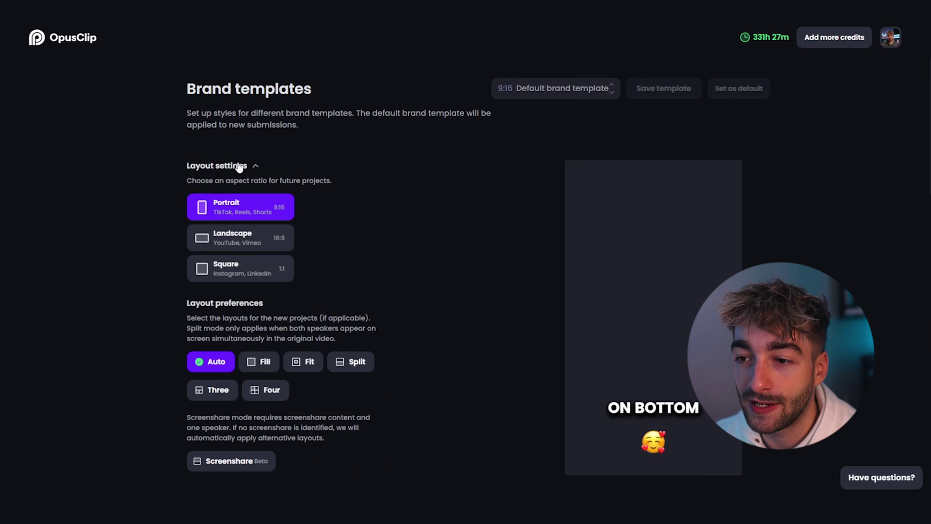
pyautogui.click(232, 244)
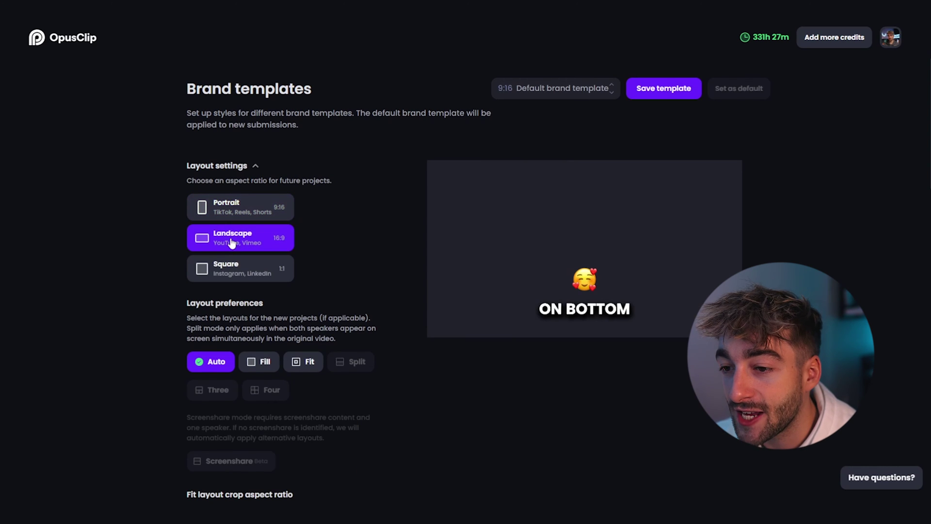
pyautogui.click(251, 269)
pyautogui.click(236, 211)
pyautogui.scroll(-1, 387, 277)
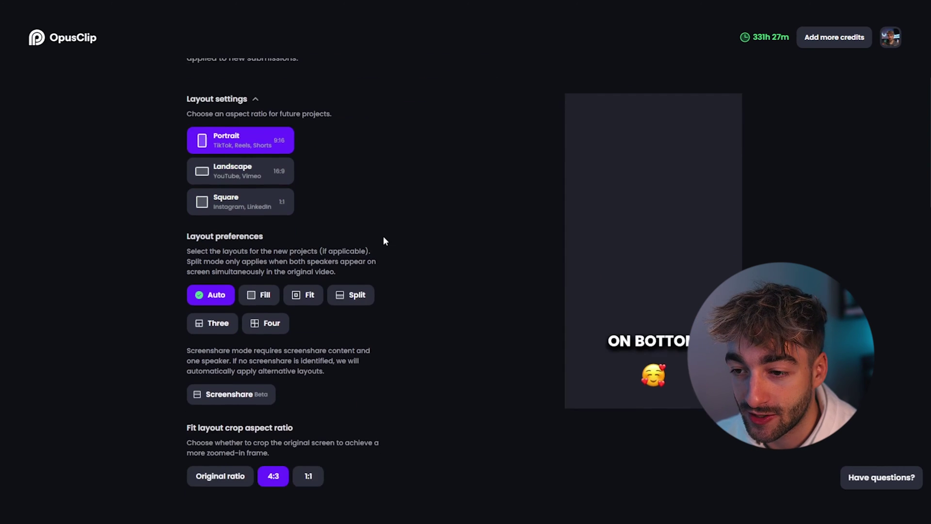
pyautogui.scroll(-1, 383, 241)
pyautogui.scroll(3, 291, 241)
pyautogui.click(272, 240)
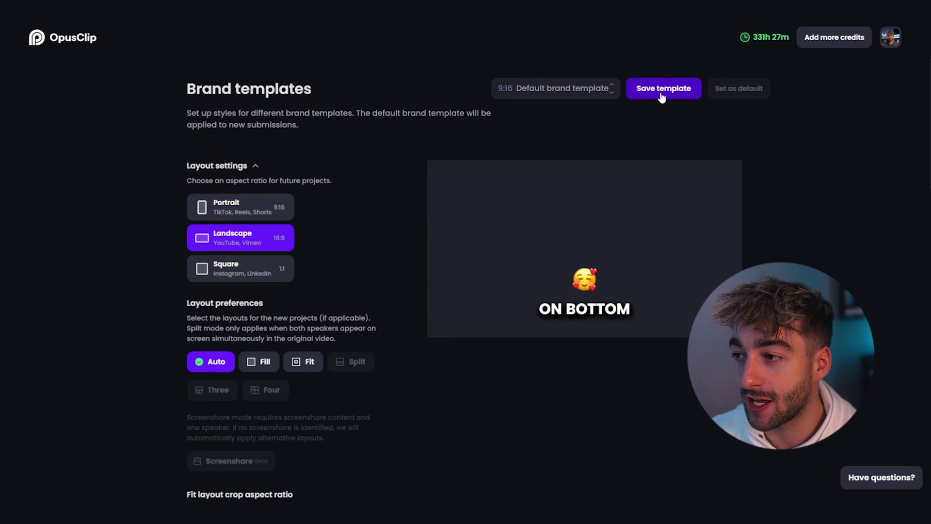
pyautogui.click(283, 207)
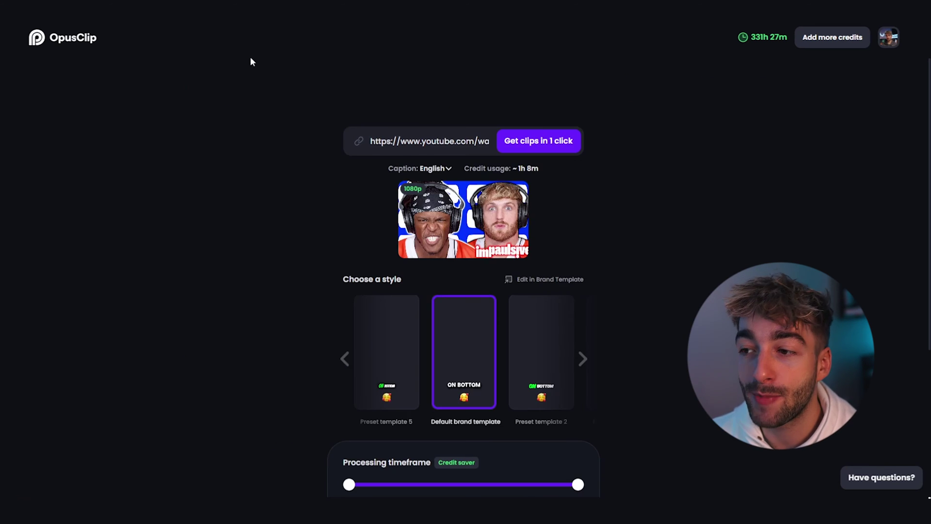
# Cycle through the preset template styles for the submitted video and return to the Default brand template.
pyautogui.scroll(-3, 664, 203)
pyautogui.scroll(2, 660, 191)
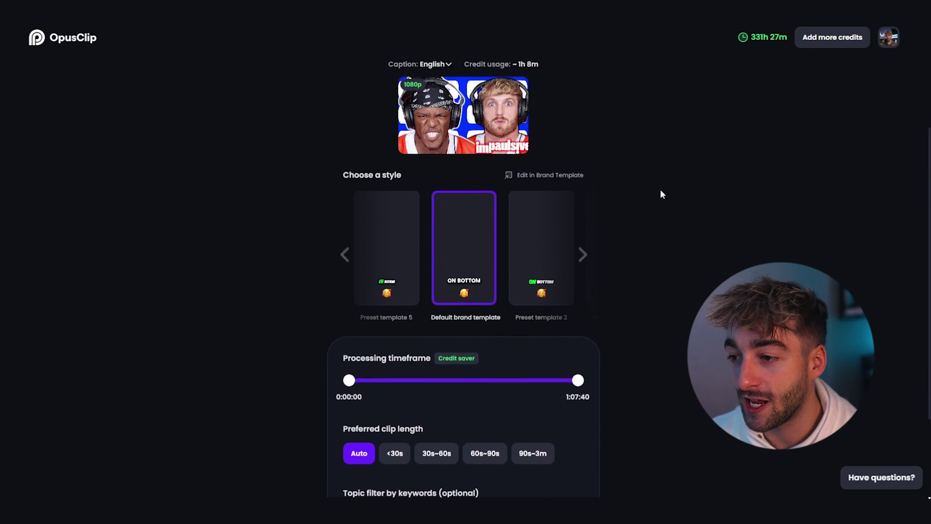
pyautogui.click(582, 311)
pyautogui.click(372, 322)
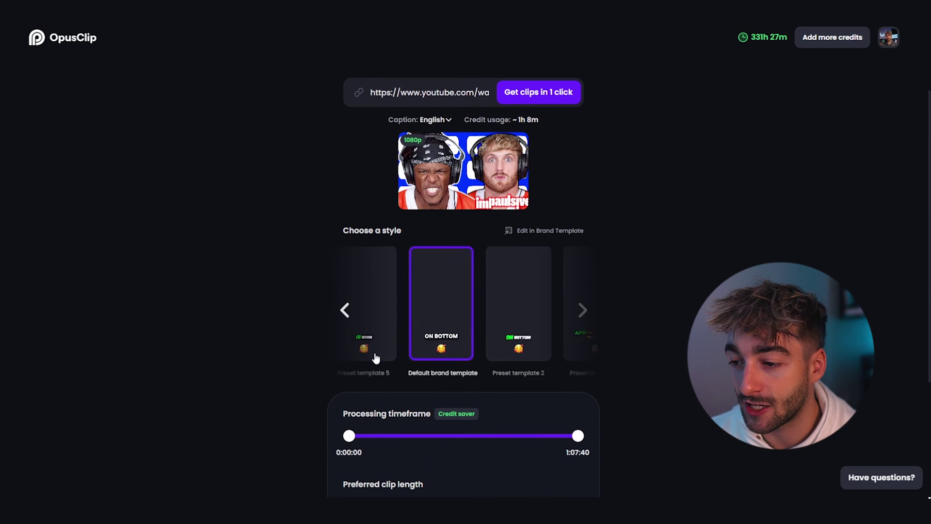
pyautogui.click(582, 310)
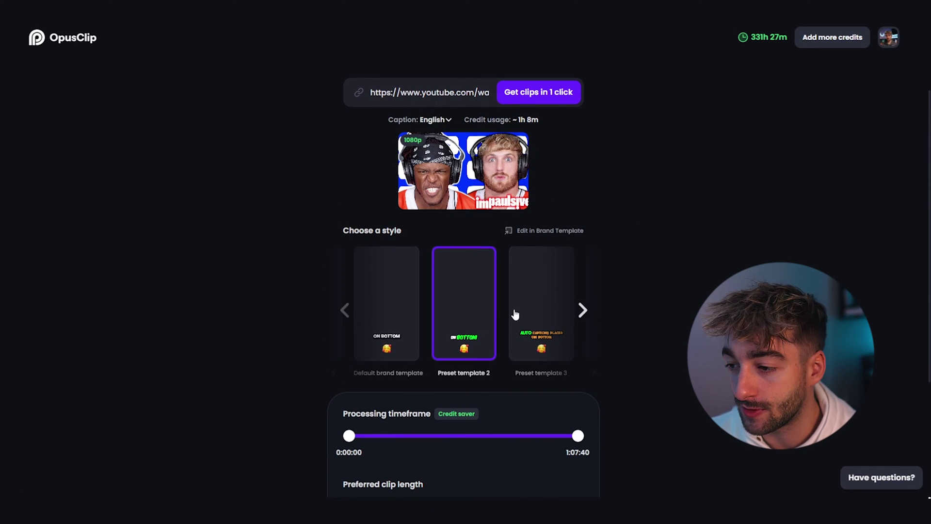
pyautogui.click(583, 310)
pyautogui.click(583, 310)
pyautogui.click(583, 310)
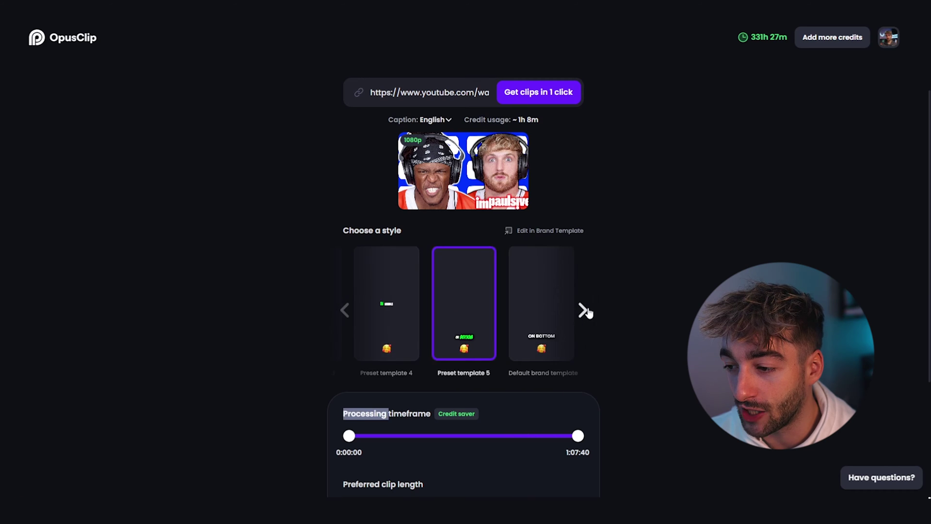
pyautogui.click(583, 310)
# Try starting the processing timeframe at 0:58:40, and restore it to the full video from 0:00:00 to 1:07:40.
pyautogui.scroll(-3, 635, 365)
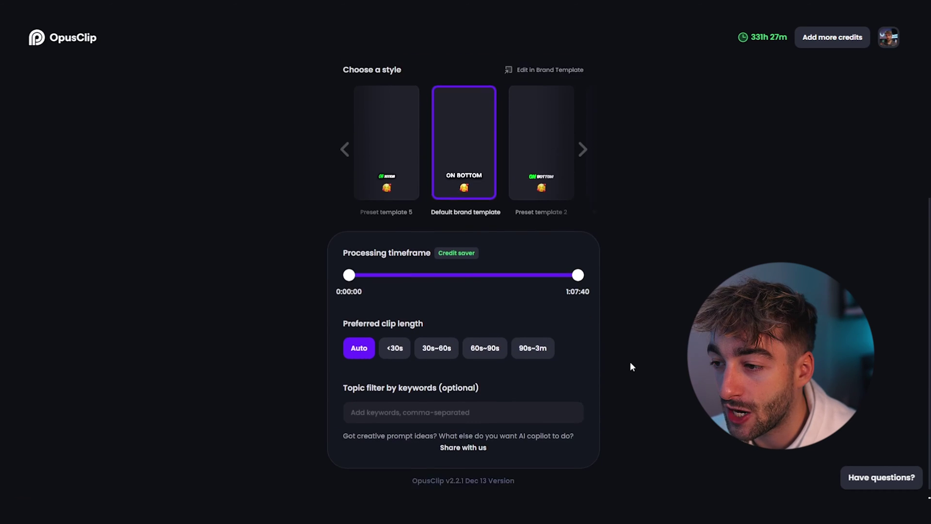
pyautogui.moveTo(349, 263); pyautogui.dragTo(553, 270)
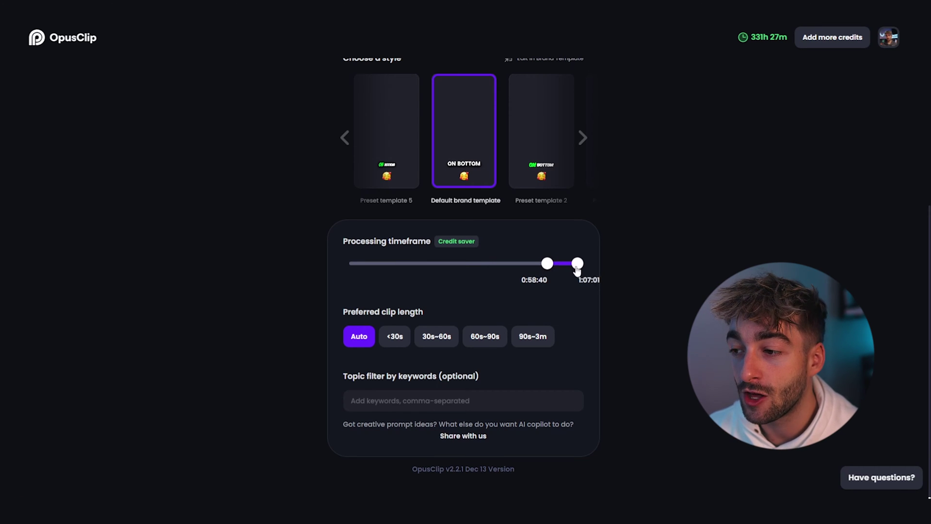
pyautogui.moveTo(548, 263); pyautogui.dragTo(200, 284)
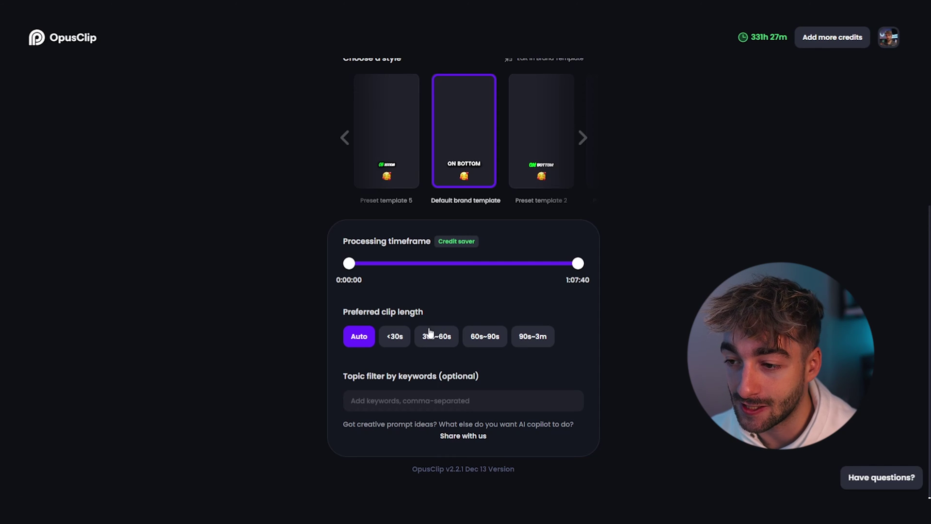
pyautogui.moveTo(358, 312); pyautogui.dragTo(532, 316)
pyautogui.click(524, 304)
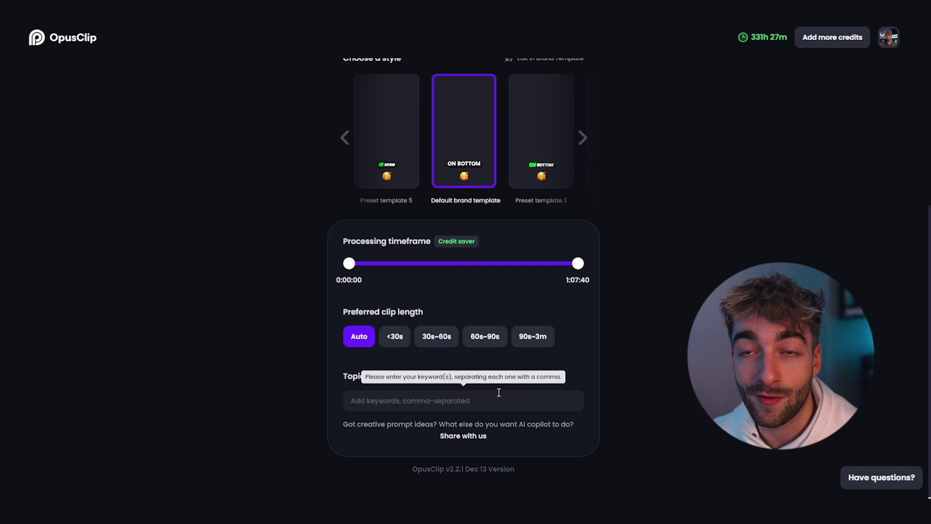
# Start generating clips from the linked video with the Default brand template and Auto clip length.
pyautogui.scroll(5, 499, 392)
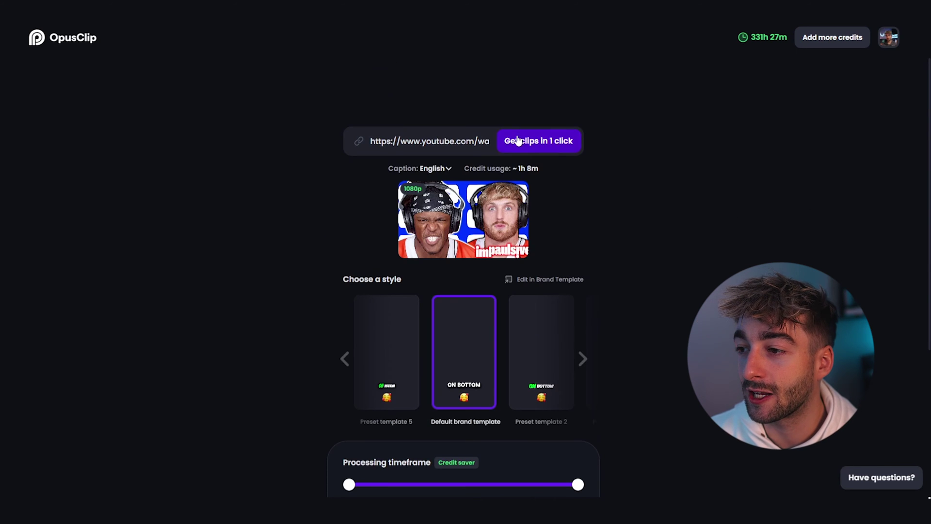
pyautogui.click(555, 141)
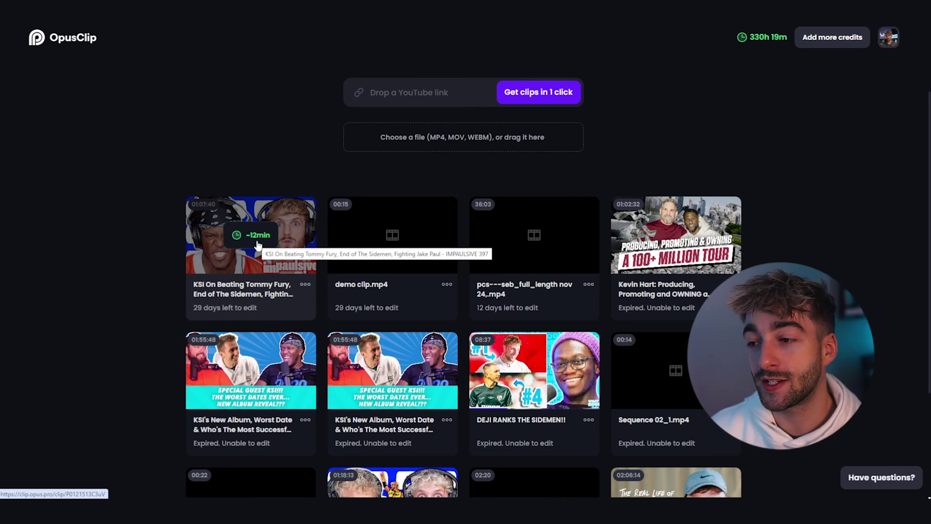
# Open the 36:03 video project and examine its ranked clips, their scores and transcripts, and the preview of clip #3.
pyautogui.click(540, 296)
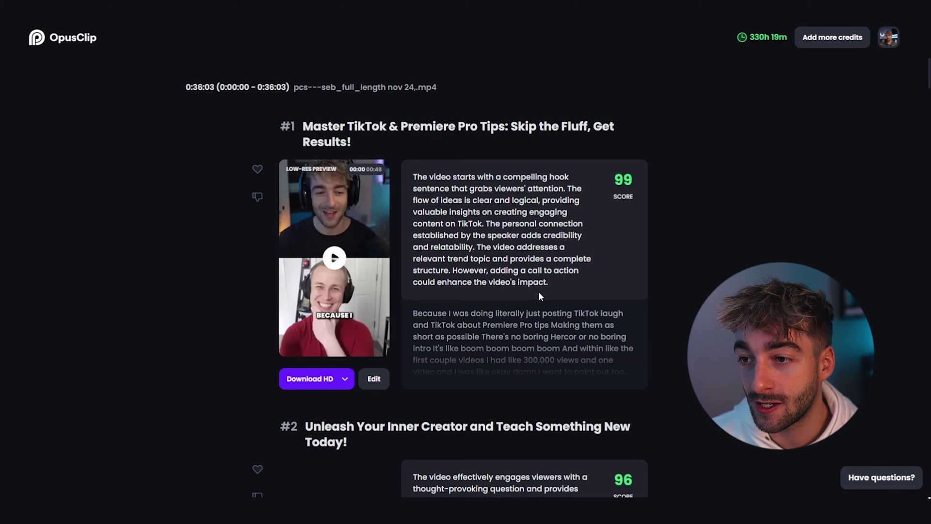
pyautogui.scroll(-4, 569, 238)
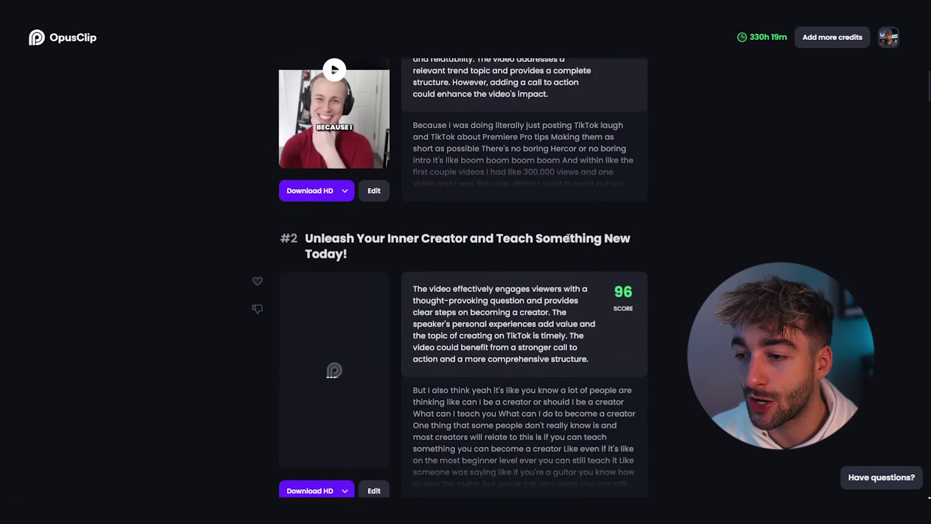
pyautogui.scroll(-2, 568, 237)
pyautogui.scroll(-5, 566, 184)
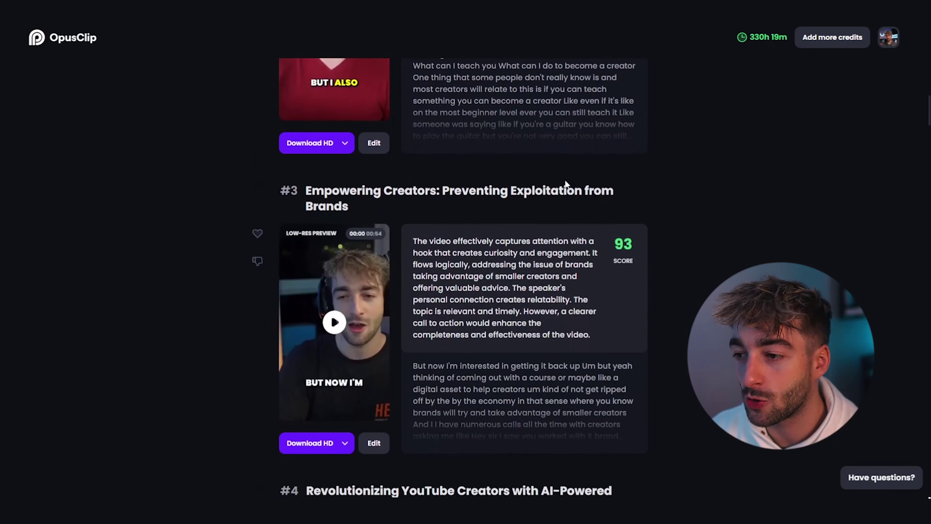
pyautogui.scroll(-8, 565, 185)
pyautogui.scroll(8, 438, 303)
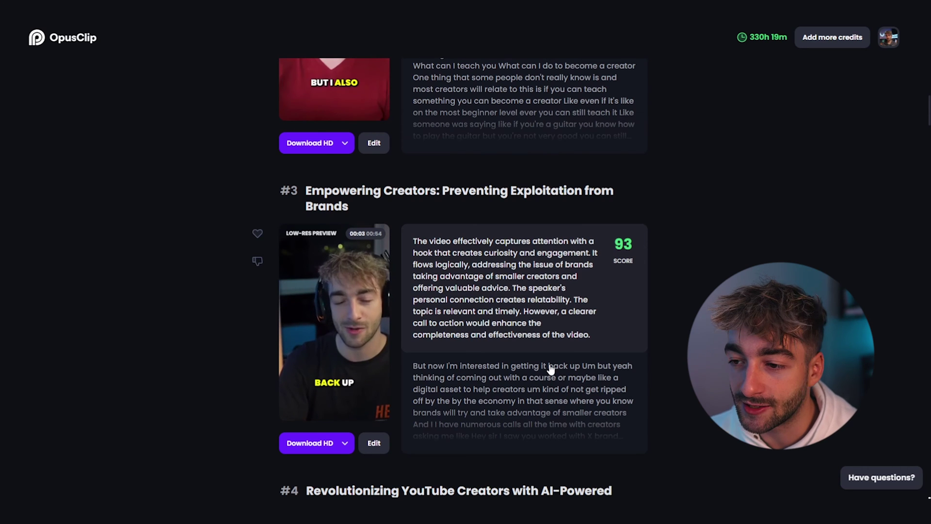
pyautogui.moveTo(389, 333)
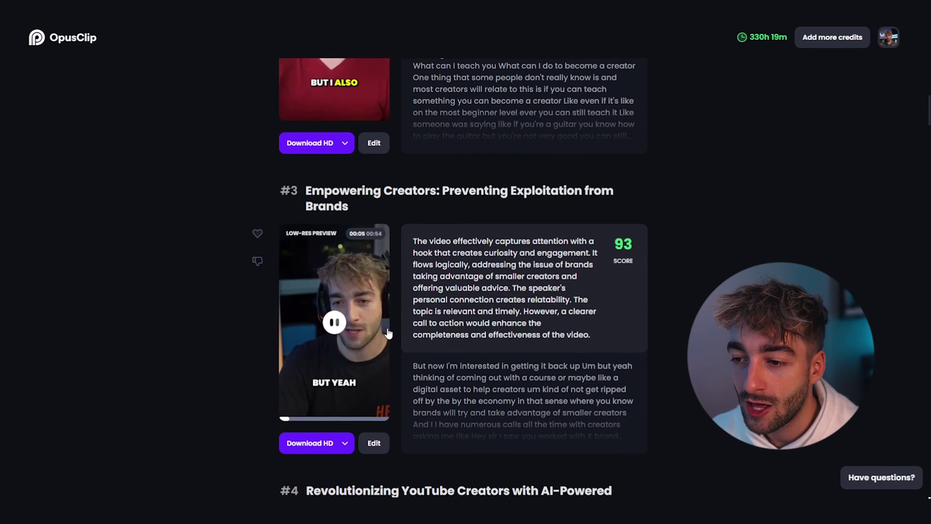
# Preview ranked clip #1 and open it in the editor to check its captions and its fillers and pauses.
pyautogui.scroll(10, 388, 333)
pyautogui.click(345, 262)
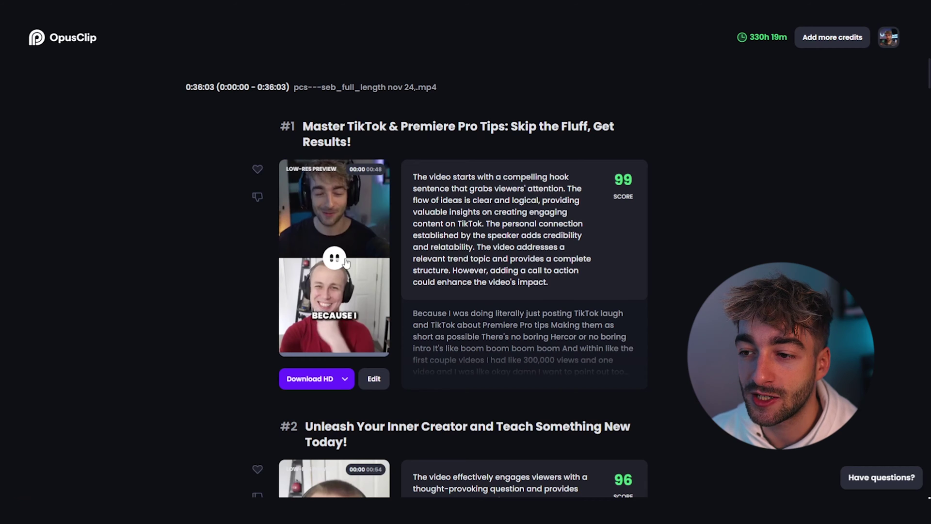
pyautogui.click(373, 383)
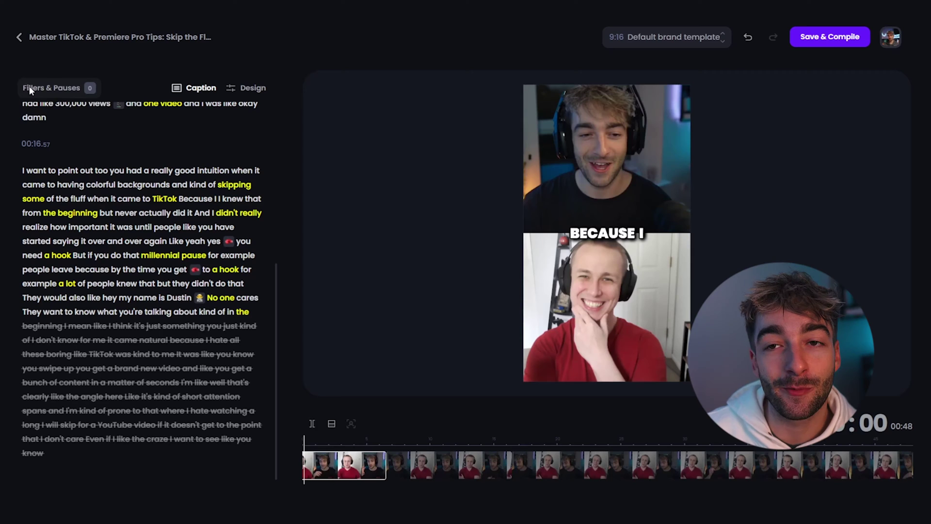
pyautogui.click(29, 86)
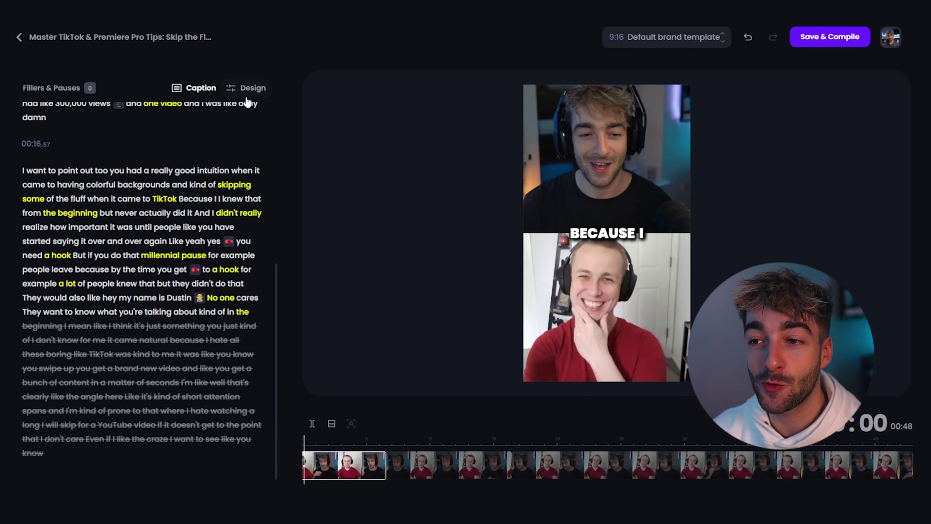
# Turn on Auto B-Rolls in clip #1's design settings and review the inserted footage along the timeline.
pyautogui.click(248, 96)
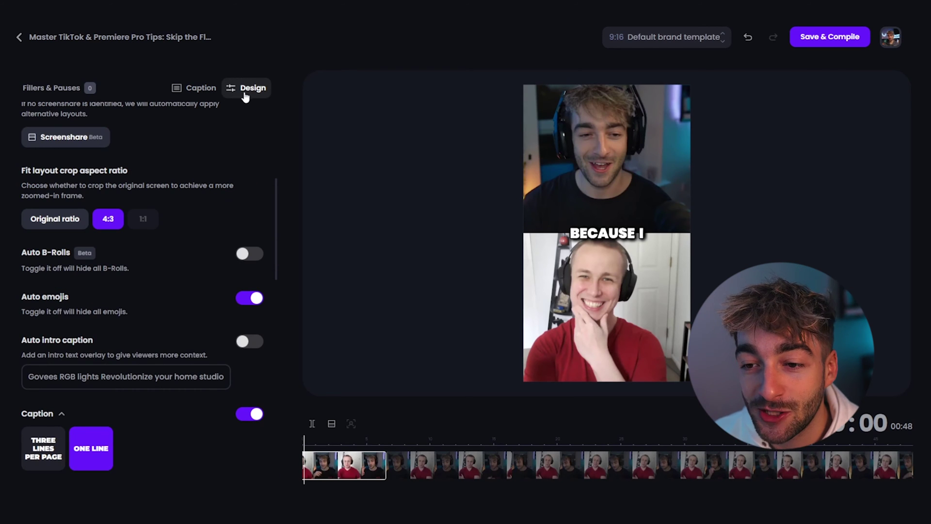
pyautogui.click(249, 253)
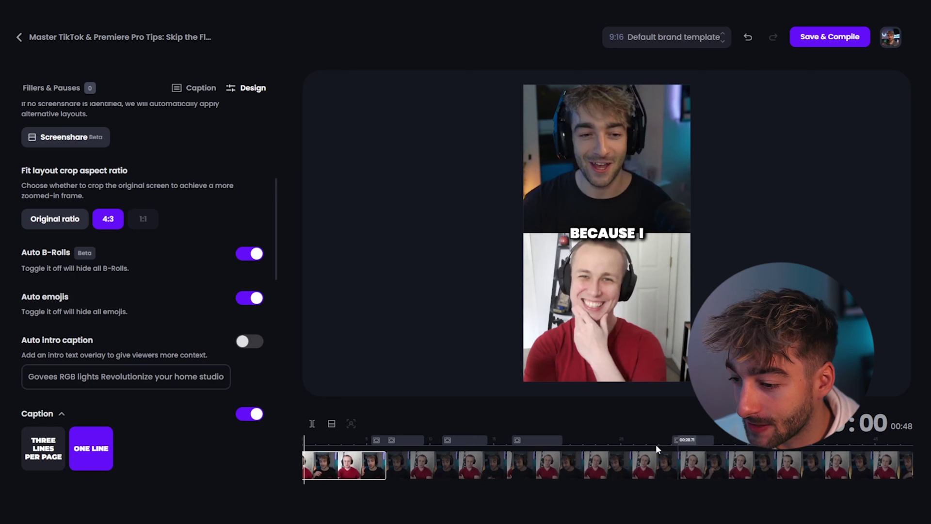
pyautogui.click(363, 452)
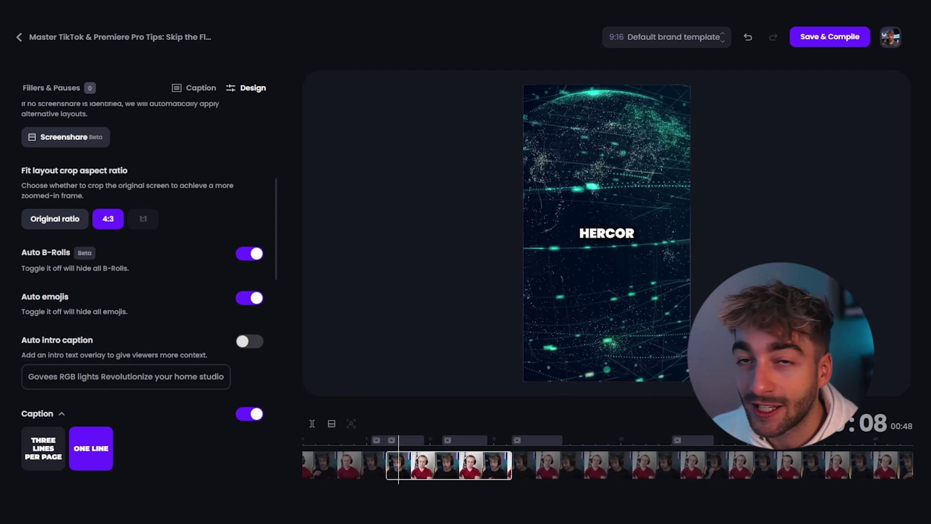
# Browse the replacement footage for the B-roll segments and reposition the cyberpunk B-roll horizontally within the 9:16 frame.
pyautogui.click(406, 441)
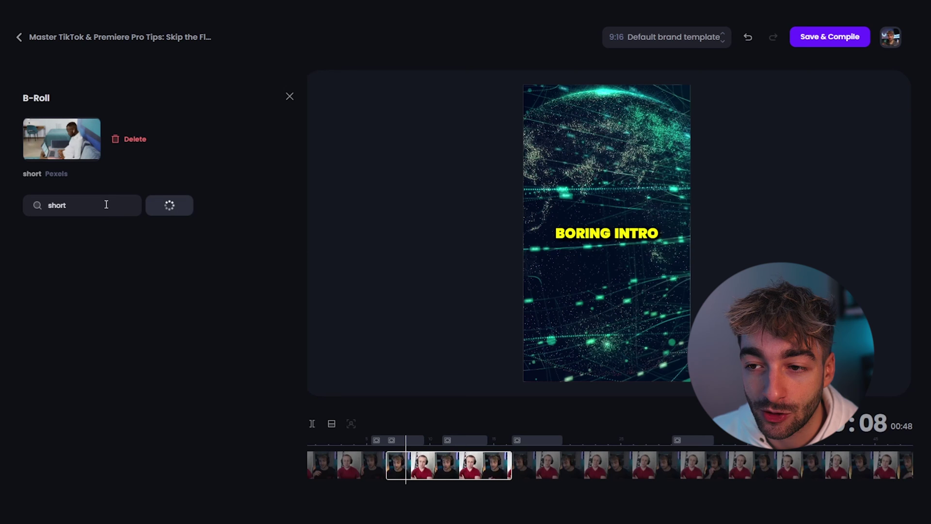
pyautogui.scroll(-4, 147, 364)
pyautogui.scroll(-1, 183, 382)
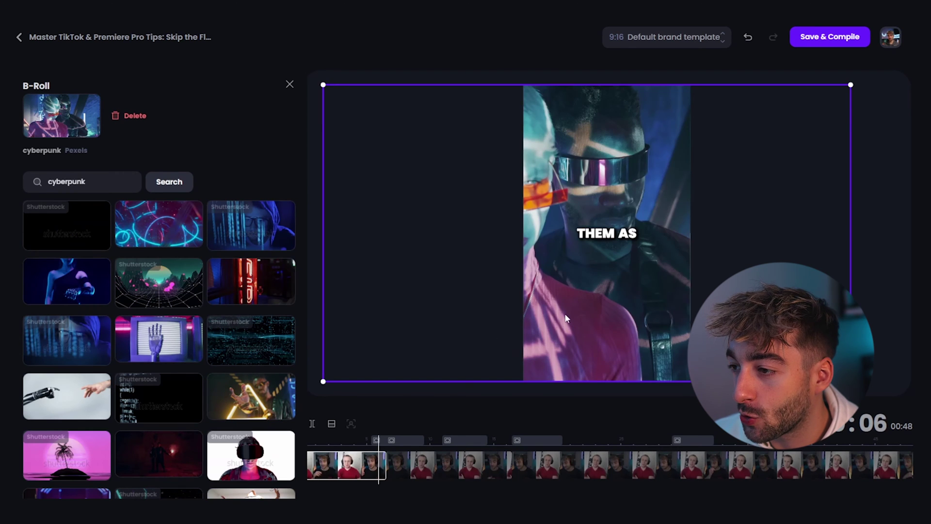
pyautogui.moveTo(566, 318); pyautogui.dragTo(653, 317)
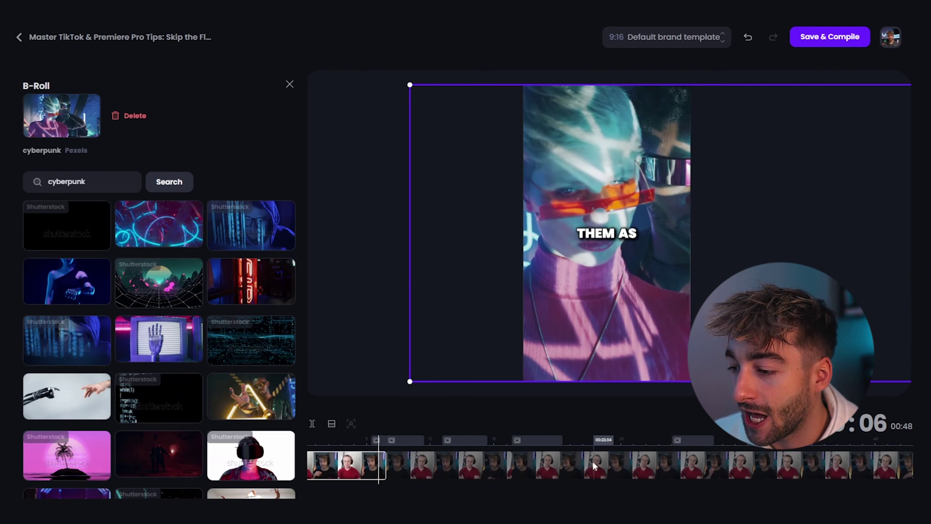
# Check the split-speaker layout at about 23 seconds in clip #1, and save and compile the edited clip.
pyautogui.click(592, 463)
pyautogui.moveTo(593, 325)
pyautogui.mouseDown()
pyautogui.moveTo(598, 315)
pyautogui.moveTo(569, 323)
pyautogui.moveTo(663, 319)
pyautogui.moveTo(603, 333)
pyautogui.mouseUp()
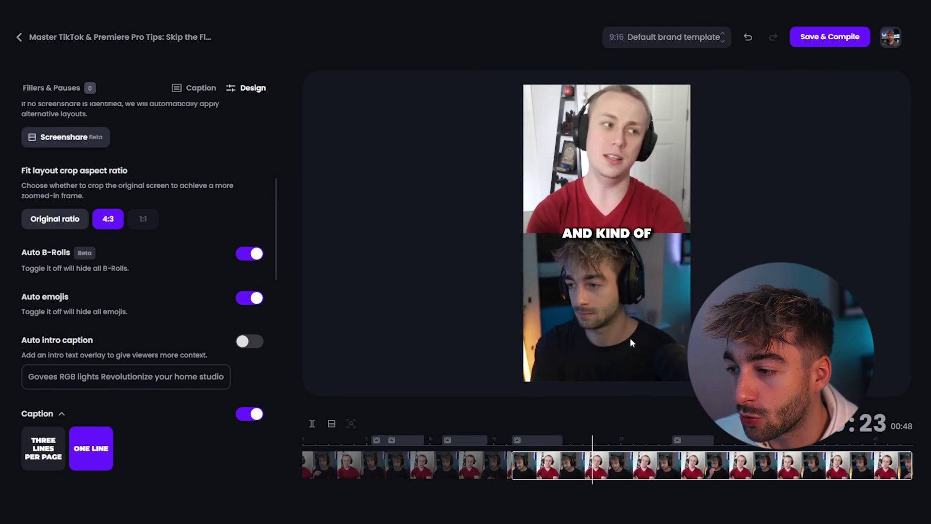
pyautogui.click(621, 468)
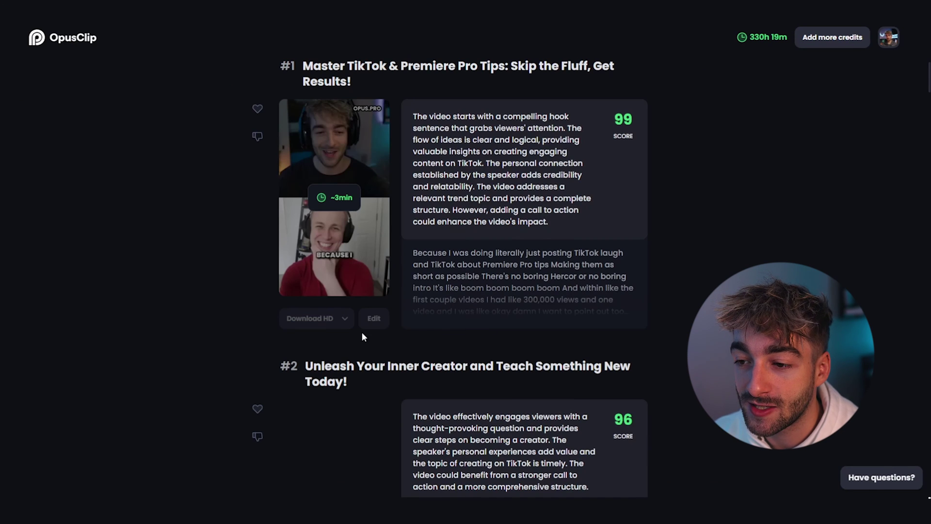
# Open the download and export options for clip #2.
pyautogui.scroll(-5, 334, 401)
pyautogui.click(344, 377)
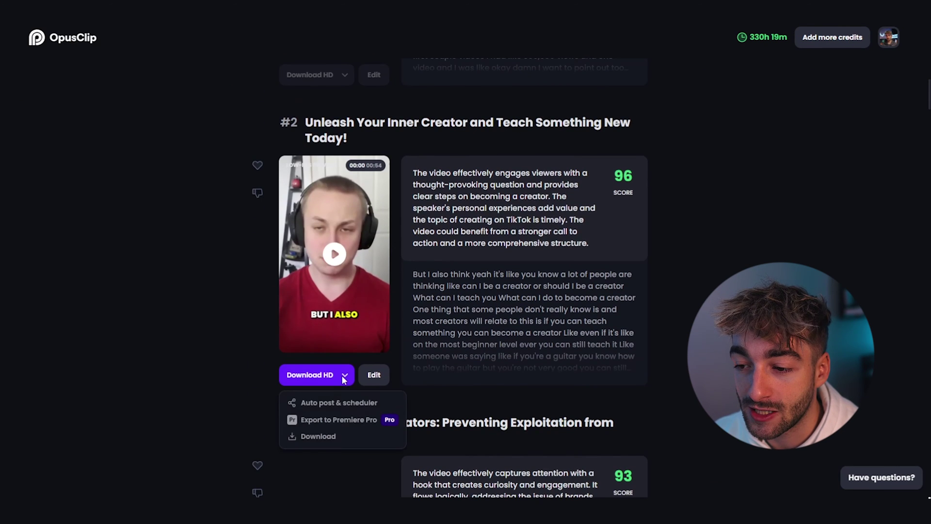
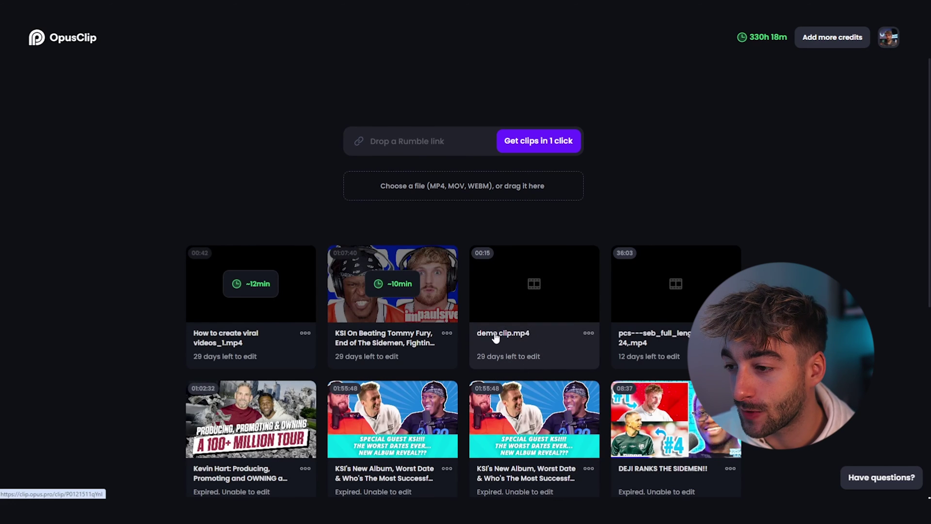
# Open the demo clip.mp4 project and examine its generated title, score explanation and preview.
pyautogui.click(495, 338)
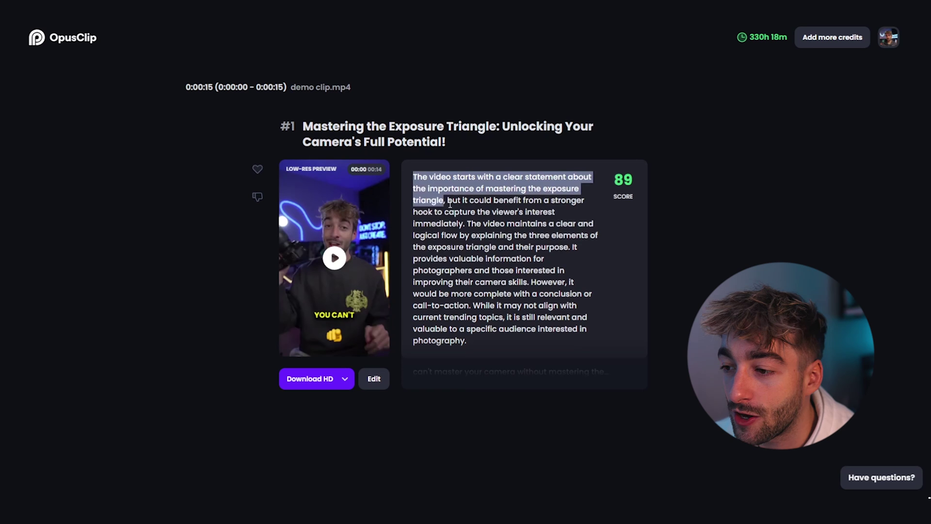
pyautogui.moveTo(303, 127); pyautogui.dragTo(488, 143)
pyautogui.click(493, 141)
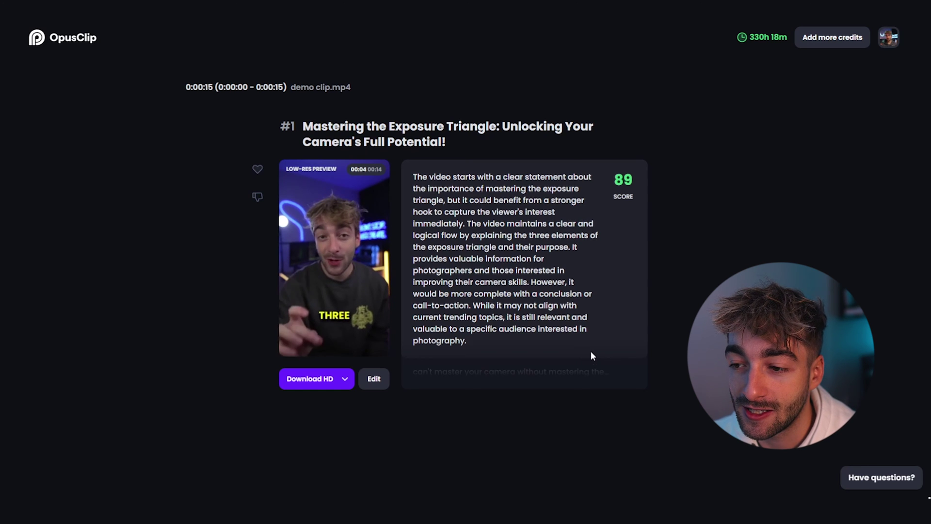
# Open the demo clip in the editor and choose the Slide Left caption transition in its design settings.
pyautogui.click(376, 377)
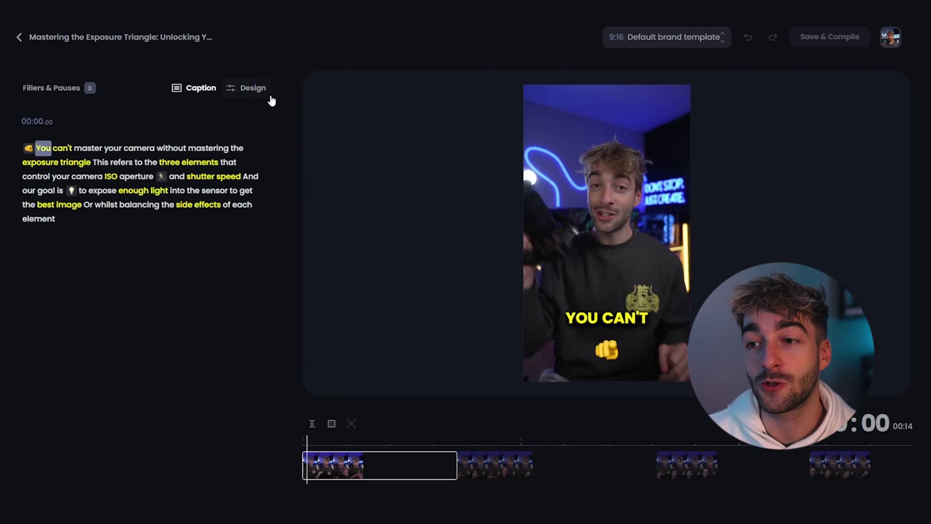
pyautogui.click(257, 93)
pyautogui.scroll(-5, 223, 284)
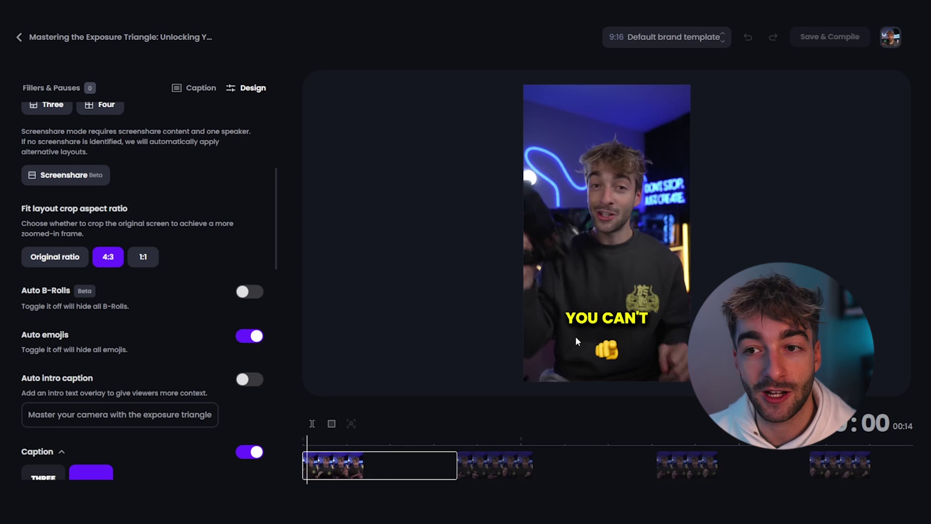
pyautogui.scroll(-8, 183, 285)
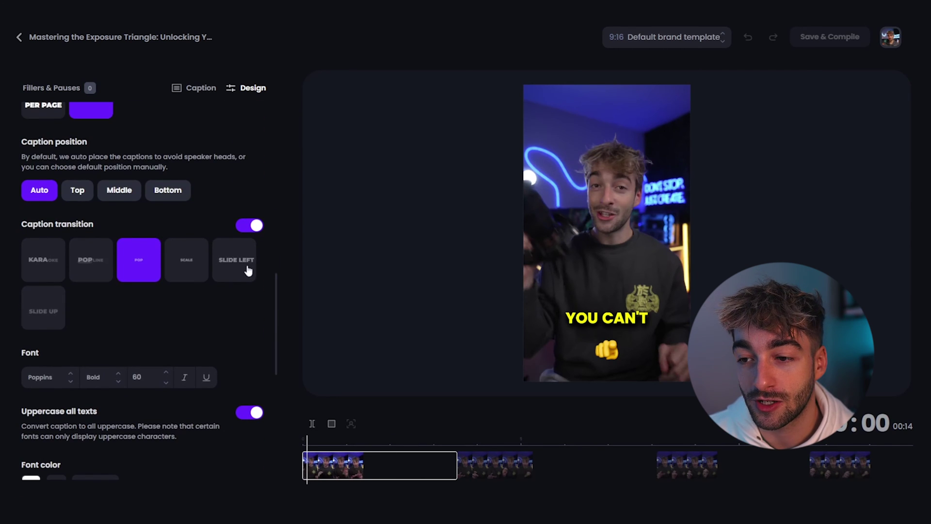
pyautogui.click(228, 266)
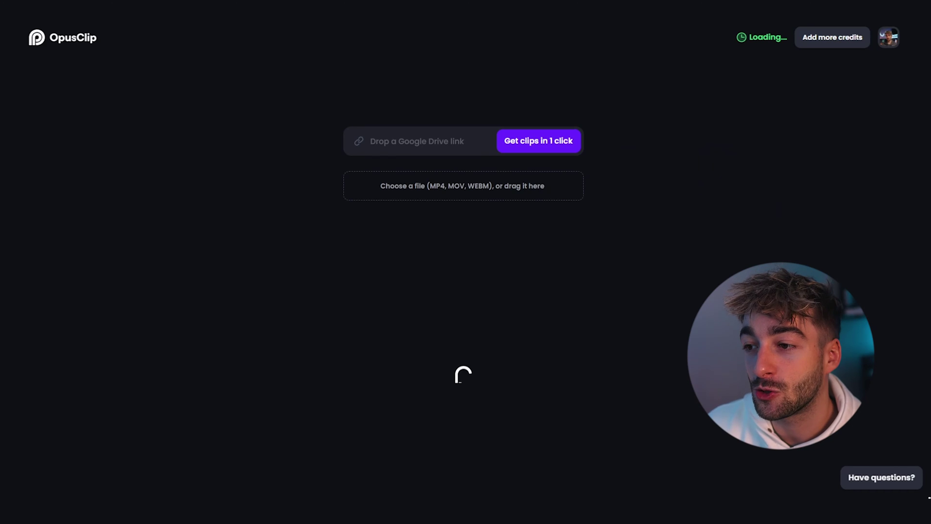
# Open the 42-second blue-background video project, preview its exposure triangle clip and open that clip for editing.
pyautogui.moveTo(485, 339); pyautogui.dragTo(429, 208)
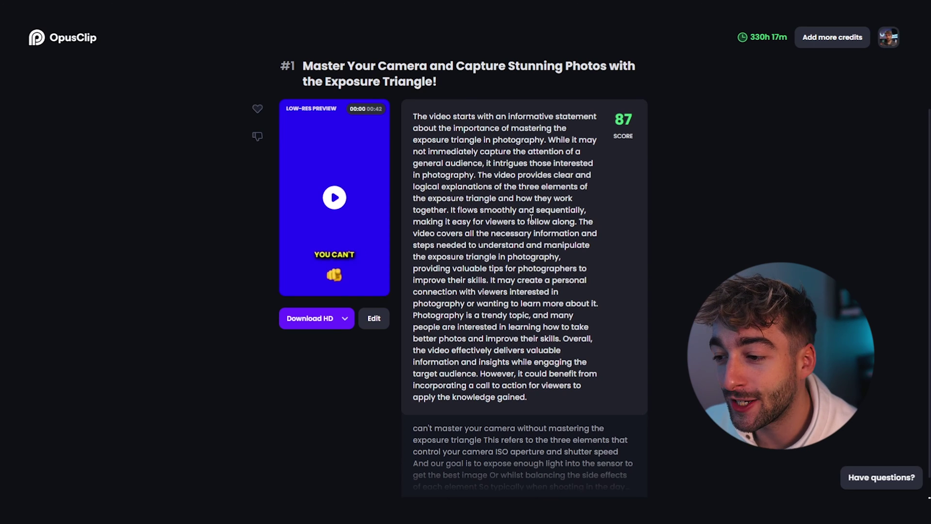
pyautogui.click(335, 197)
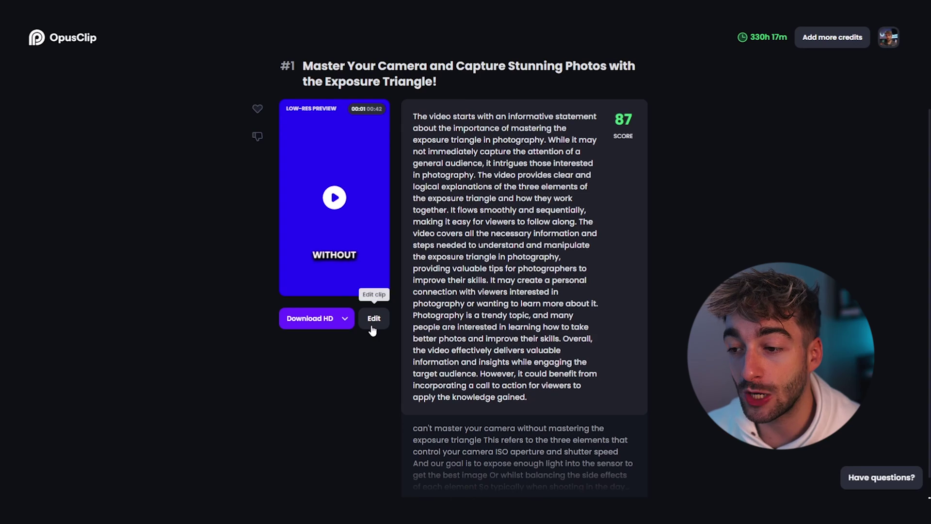
pyautogui.click(372, 329)
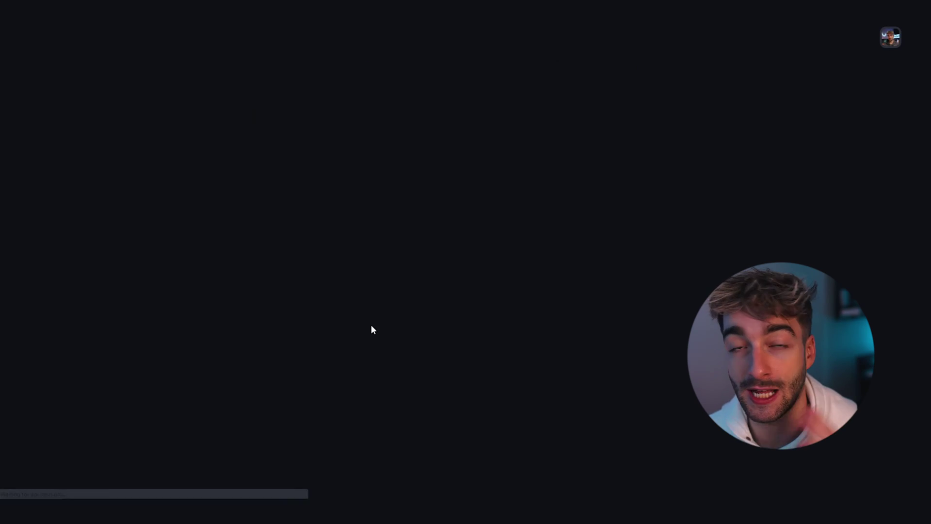
# Turn off the font shadow, try a font stroke thickness of 12, and turn the font stroke off for the captions.
pyautogui.click(249, 89)
pyautogui.moveTo(274, 178)
pyautogui.mouseDown()
pyautogui.moveTo(286, 249)
pyautogui.moveTo(249, 415)
pyautogui.moveTo(234, 399)
pyautogui.mouseUp()
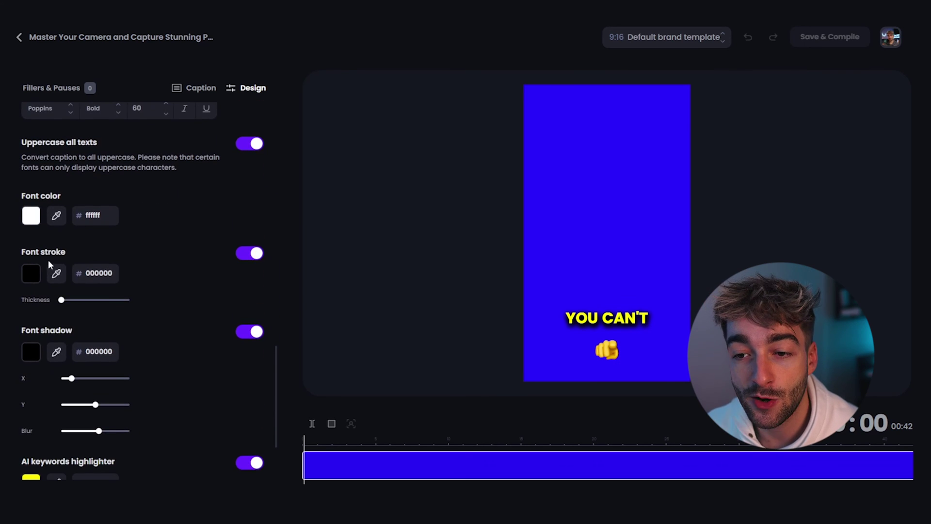
pyautogui.click(255, 332)
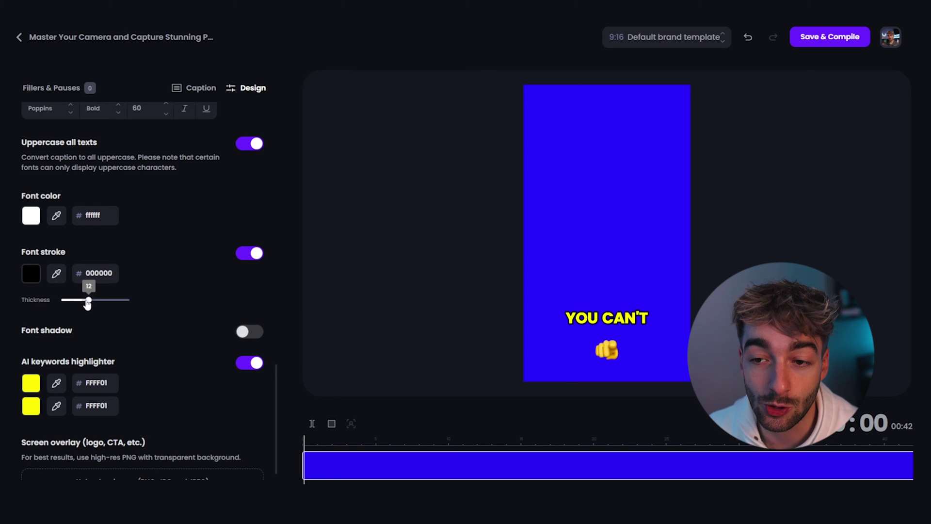
pyautogui.click(248, 254)
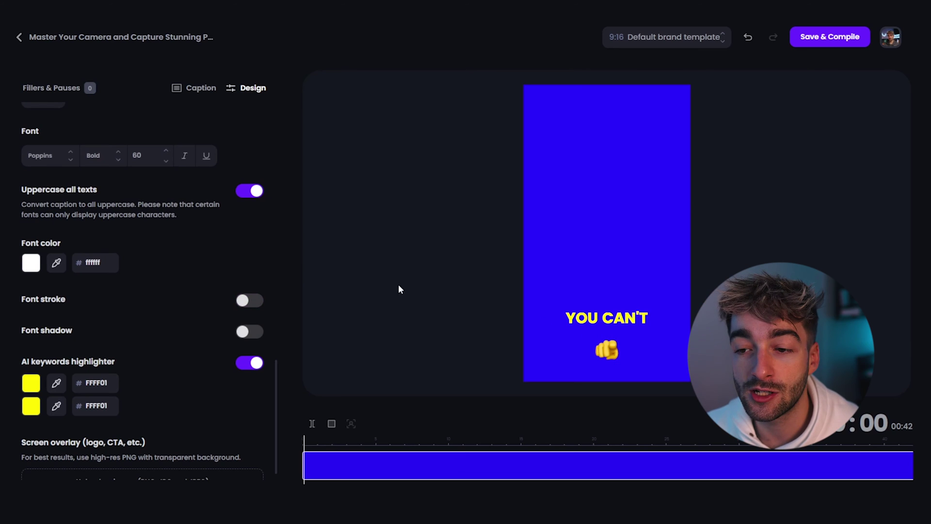
pyautogui.click(245, 301)
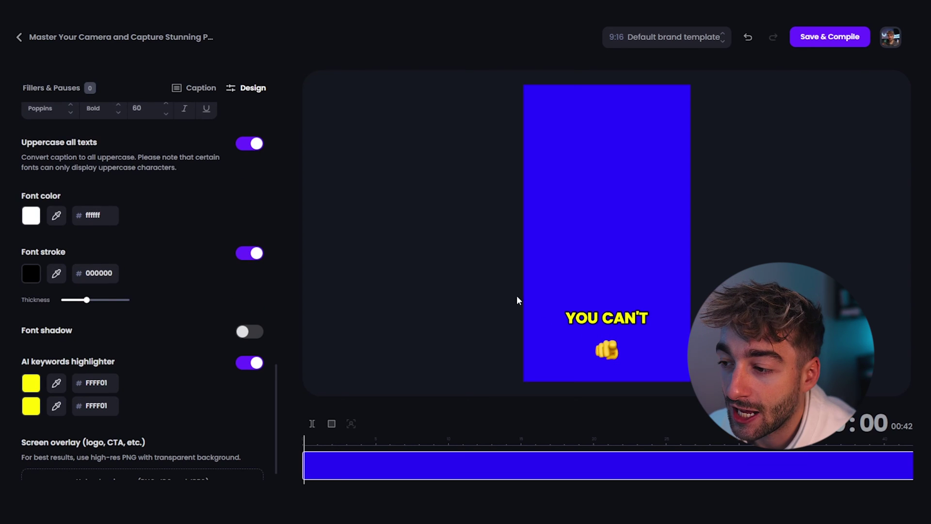
pyautogui.click(248, 254)
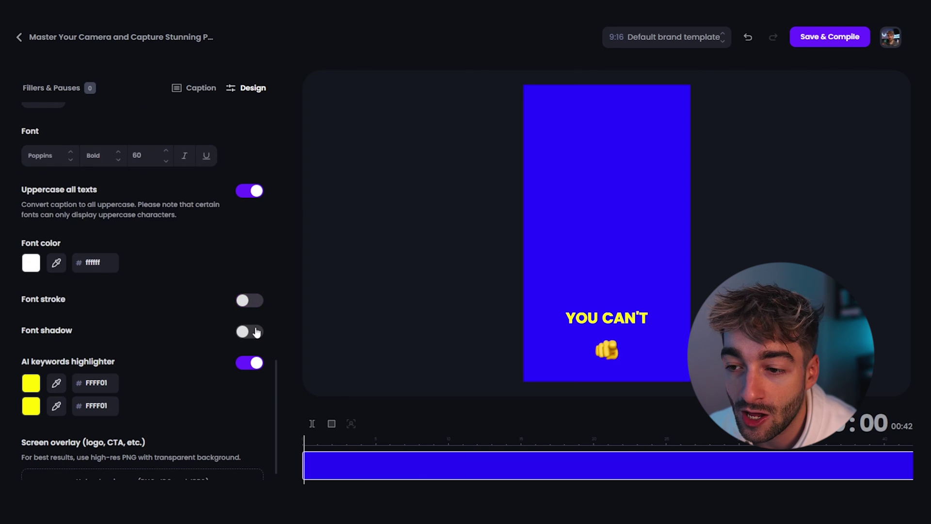
# Turn off the AI keywords highlighter, leave the font shadow off, and save and compile the blue-background clip.
pyautogui.click(250, 331)
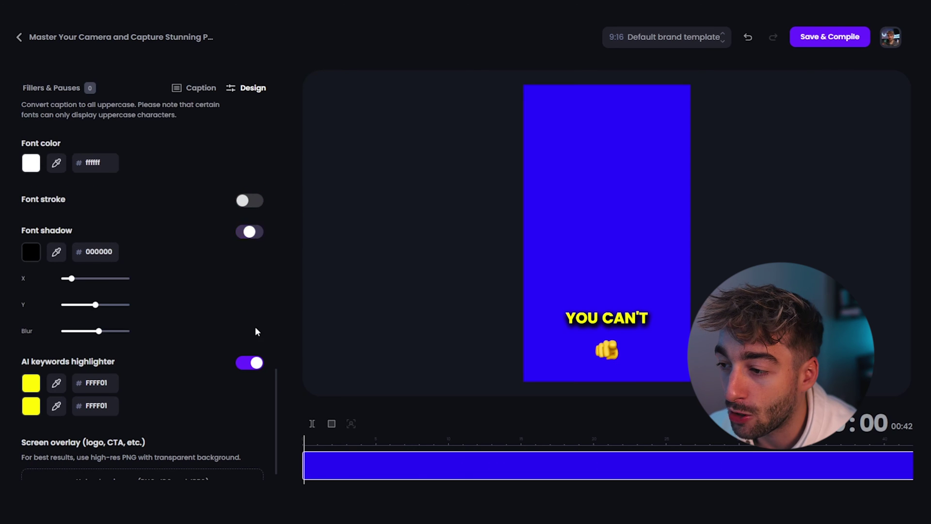
pyautogui.click(256, 364)
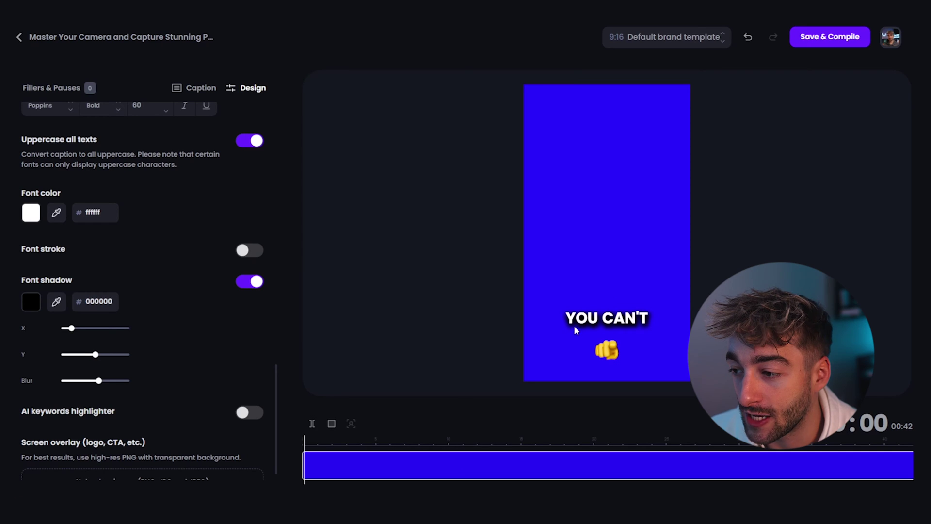
pyautogui.click(253, 284)
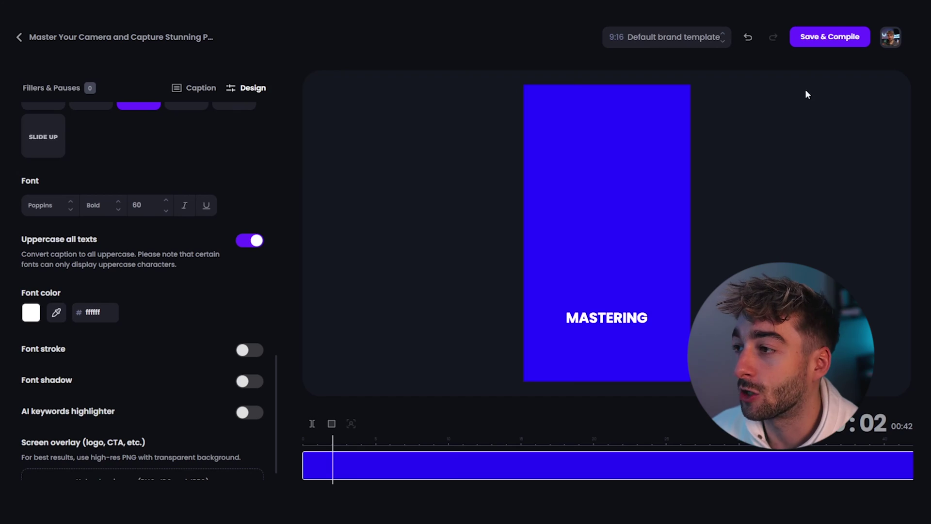
pyautogui.click(830, 43)
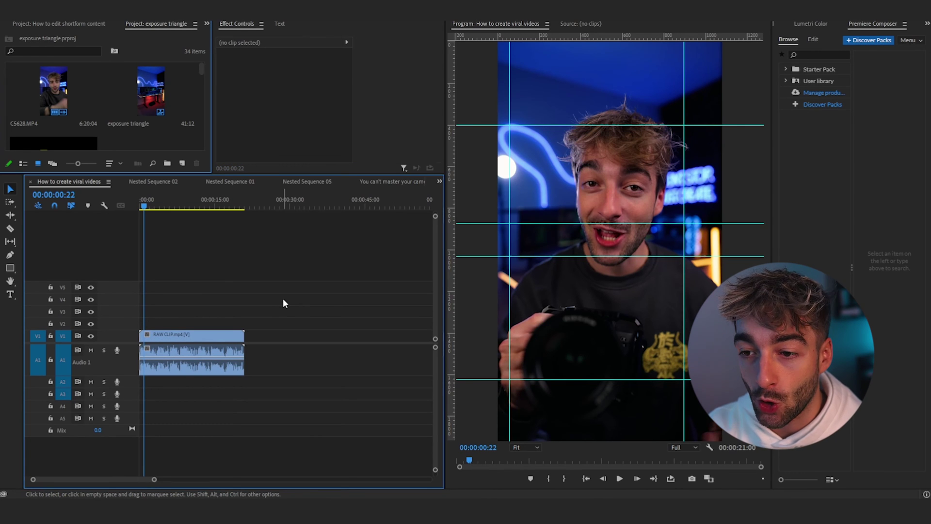
# Switch to Premiere Pro, play the start of RAW CLIP.mp4 and park the playhead at 00:00:03:05.
pyautogui.press('space')
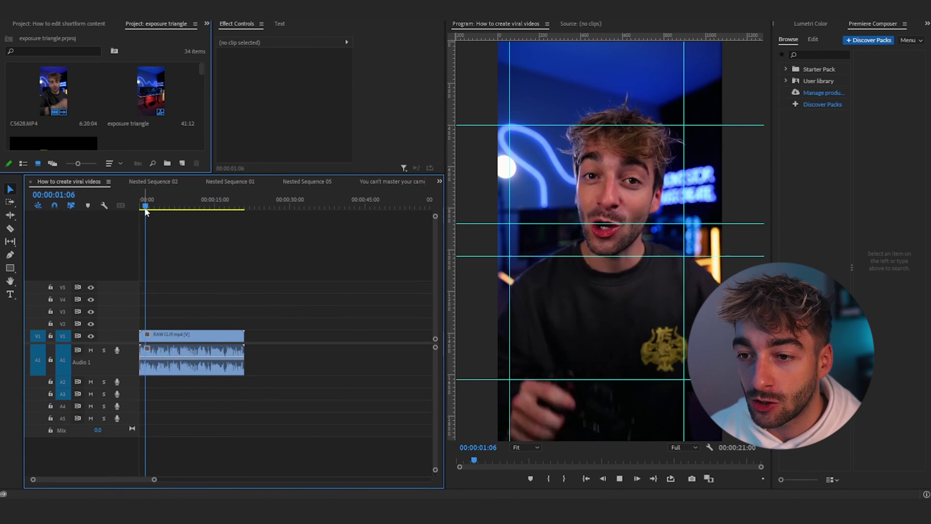
pyautogui.click(165, 206)
pyautogui.moveTo(165, 206)
pyautogui.mouseDown()
pyautogui.moveTo(242, 207)
pyautogui.moveTo(155, 207)
pyautogui.mouseUp()
pyautogui.click(214, 272)
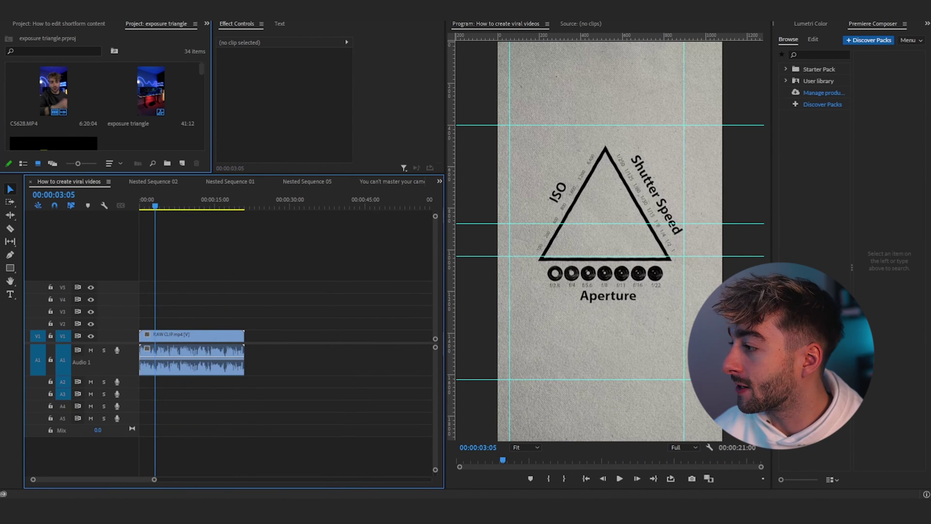
# Place the blue-background caption clip on track V2 above the raw clip, matching its end to the raw clip's end.
pyautogui.moveTo(930, 243); pyautogui.dragTo(141, 323)
pyautogui.moveTo(244, 328); pyautogui.dragTo(245, 328)
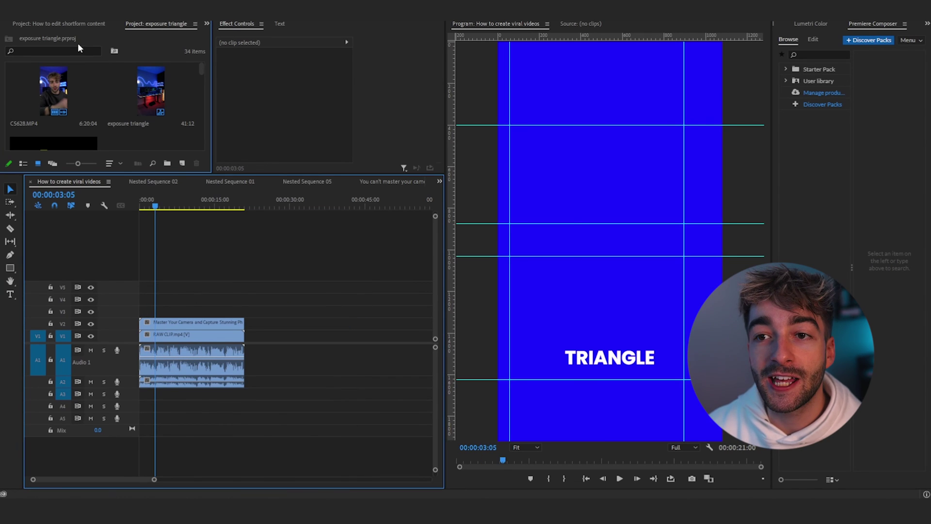
# Apply the Ultra Key effect to the caption clip on V2 and sample its blue background as the key color.
pyautogui.click(78, 23)
pyautogui.hotkey('shift', '7')
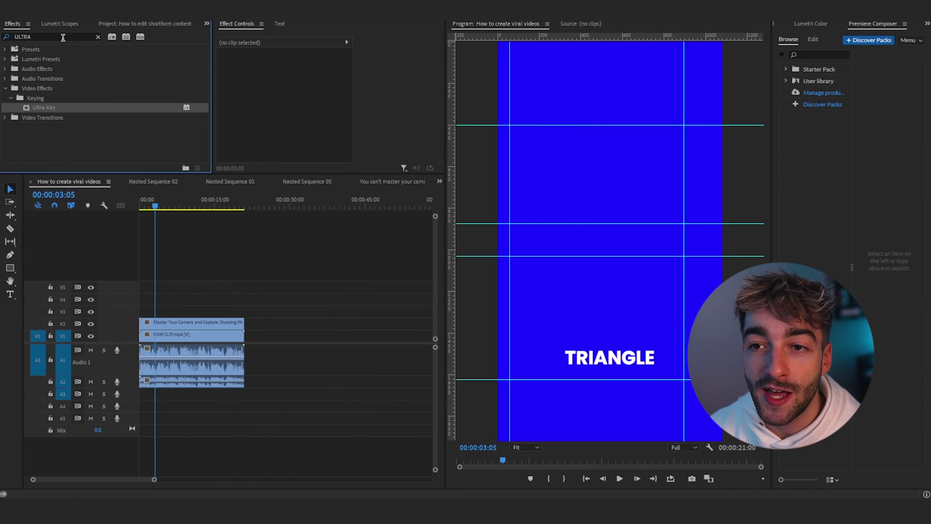
pyautogui.click(5, 38)
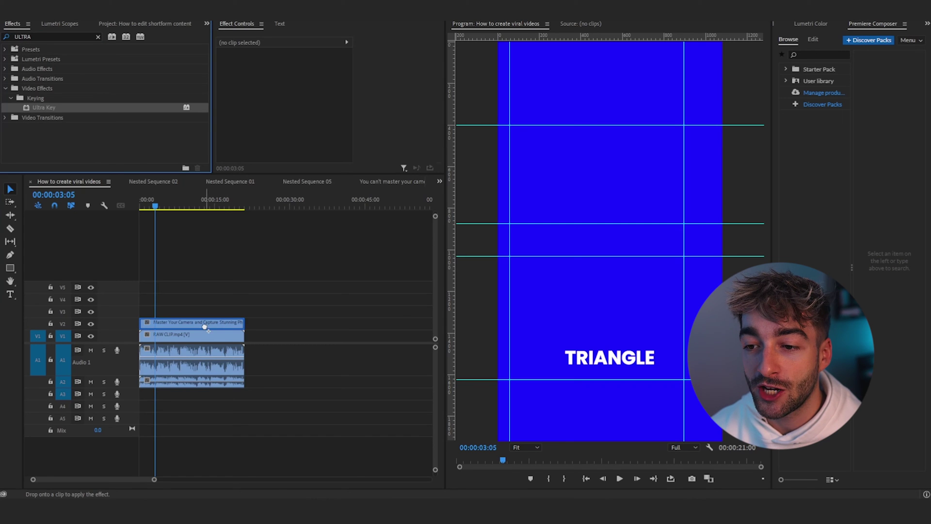
pyautogui.moveTo(195, 324); pyautogui.dragTo(194, 327)
pyautogui.scroll(-8, 373, 136)
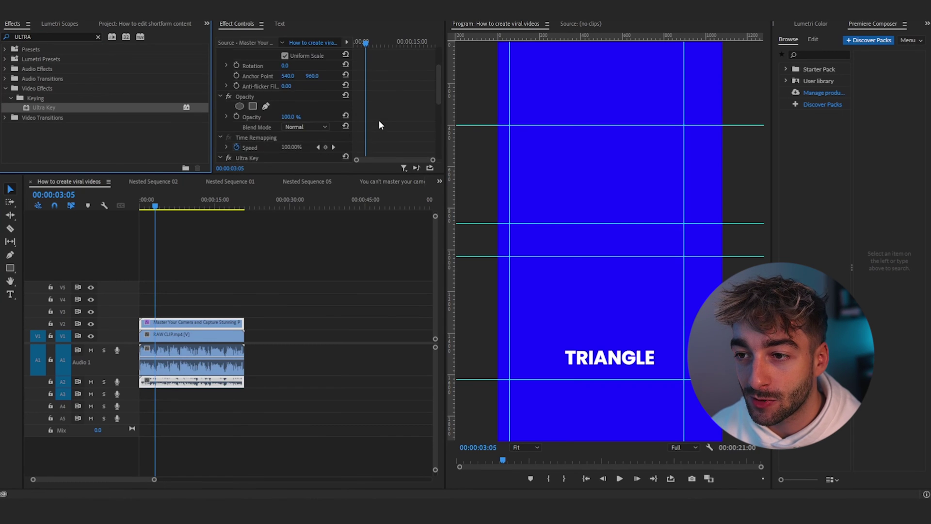
pyautogui.click(612, 172)
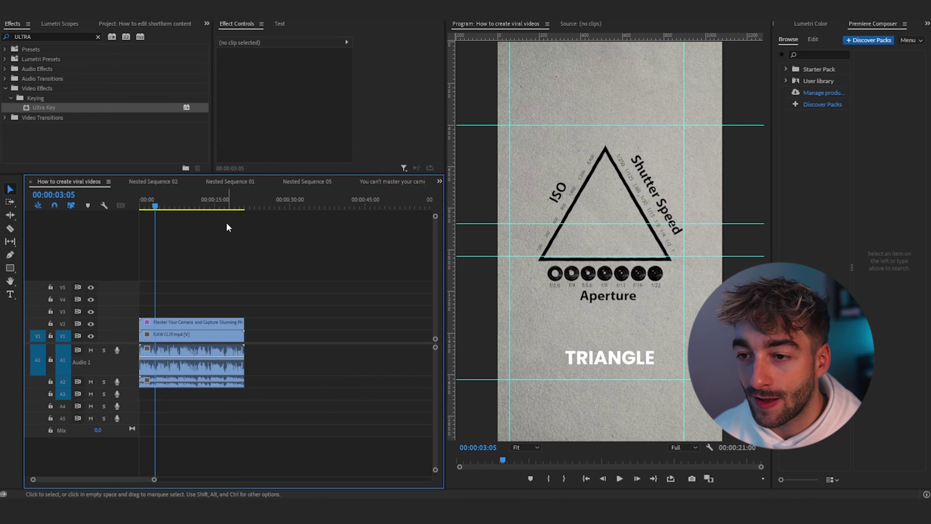
# Scrub through the sequence and play its opening to check the keyed captions over the raw clip.
pyautogui.moveTo(198, 203); pyautogui.dragTo(214, 205)
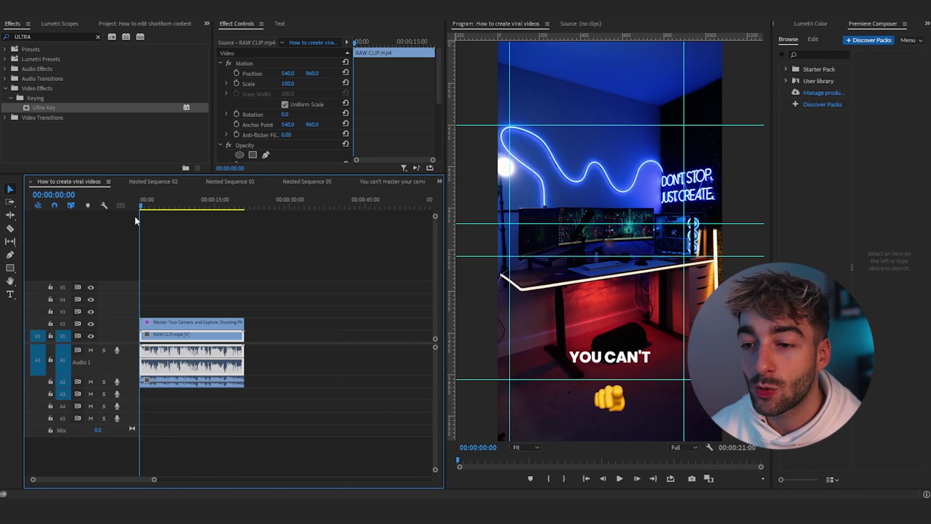
pyautogui.scroll(3, 188, 316)
pyautogui.press('space')
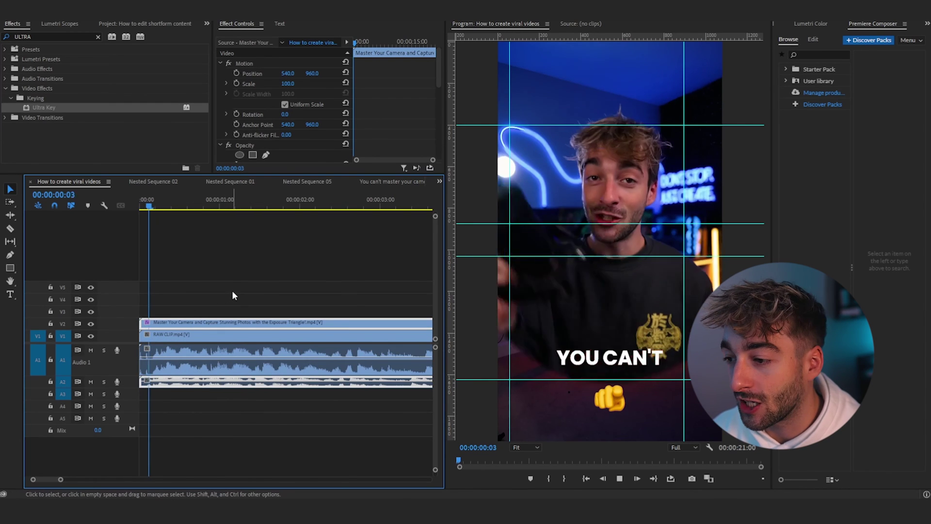
pyautogui.press('space')
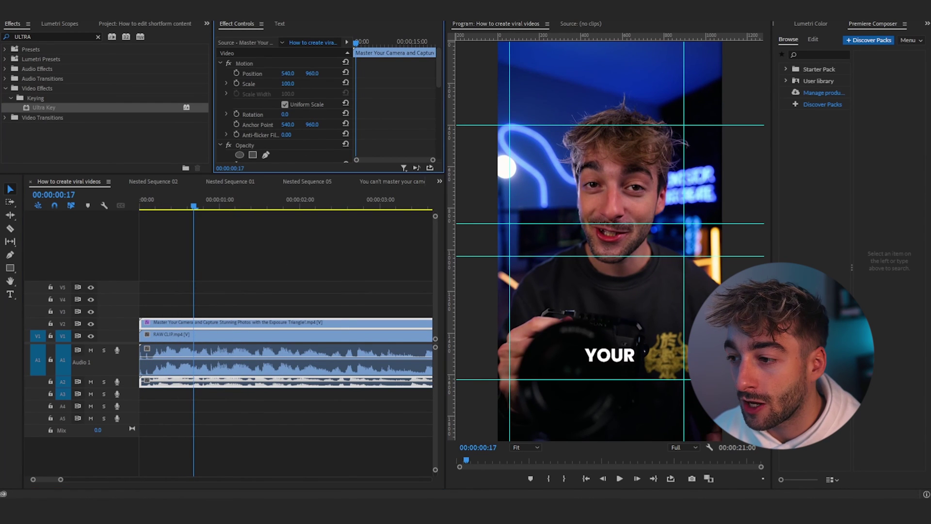
# Set the caption clip's vertical position to 601 and split it at 00:00:01:21, where the triangle graphic comes in.
pyautogui.moveTo(196, 199); pyautogui.dragTo(158, 206)
pyautogui.press('space')
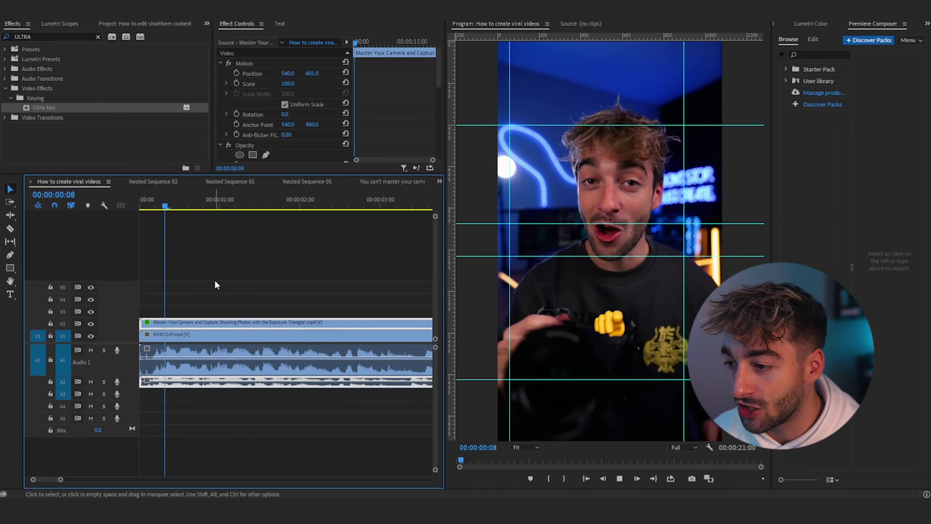
pyautogui.scroll(-2, 237, 284)
pyautogui.click(212, 206)
pyautogui.moveTo(213, 206); pyautogui.dragTo(215, 206)
pyautogui.hotkey('ctrl', 'k')
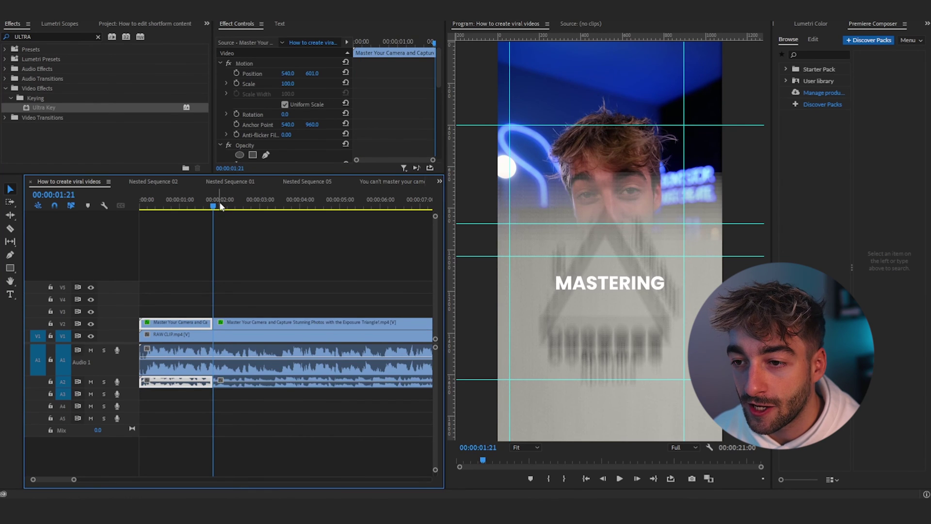
# Set the vertical position of the caption section over the exposure triangle graphic to 818.
pyautogui.click(235, 200)
pyautogui.moveTo(312, 73); pyautogui.dragTo(340, 74)
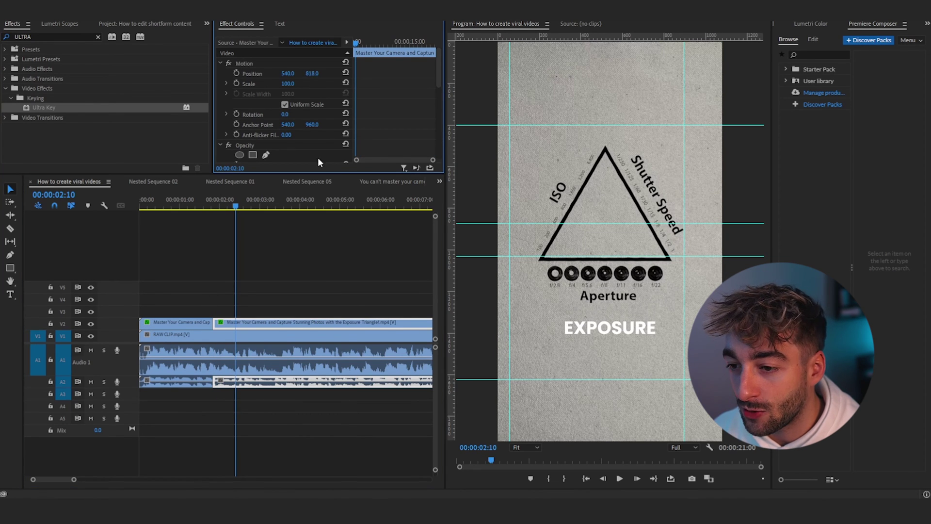
pyautogui.click(312, 275)
# Split the caption clip where the triangle graphic gives way to the speaker and set the new section's vertical position to 623.
pyautogui.press('space')
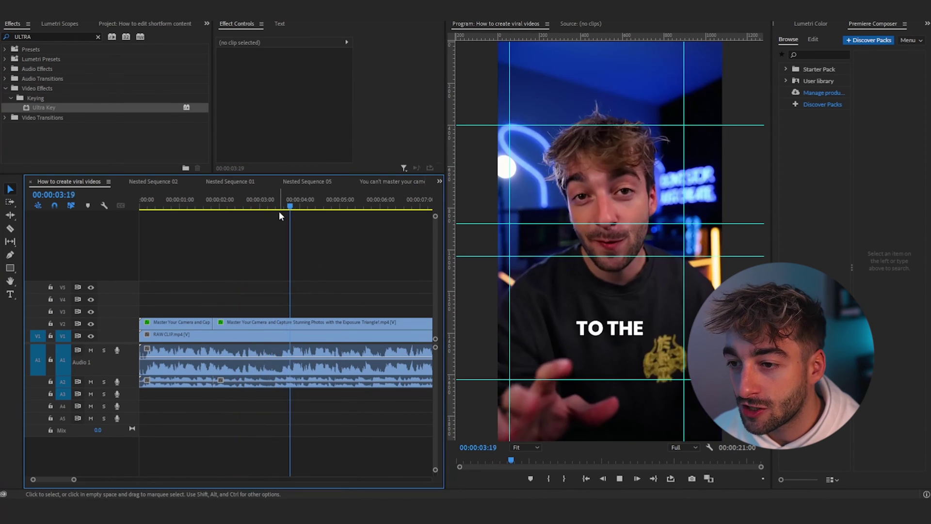
pyautogui.click(292, 201)
pyautogui.click(282, 201)
pyautogui.hotkey('ctrl', 'k')
pyautogui.moveTo(281, 209); pyautogui.dragTo(296, 203)
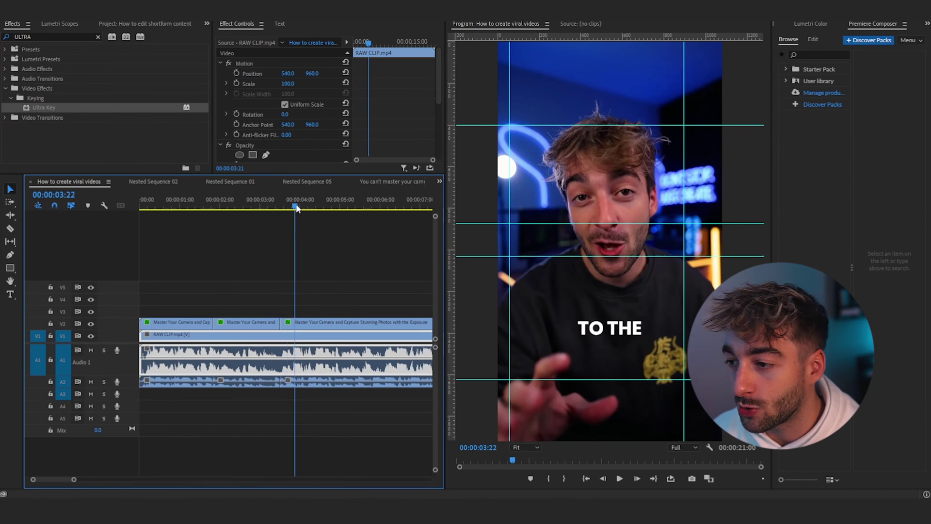
pyautogui.click(317, 320)
pyautogui.moveTo(314, 74); pyautogui.dragTo(221, 74)
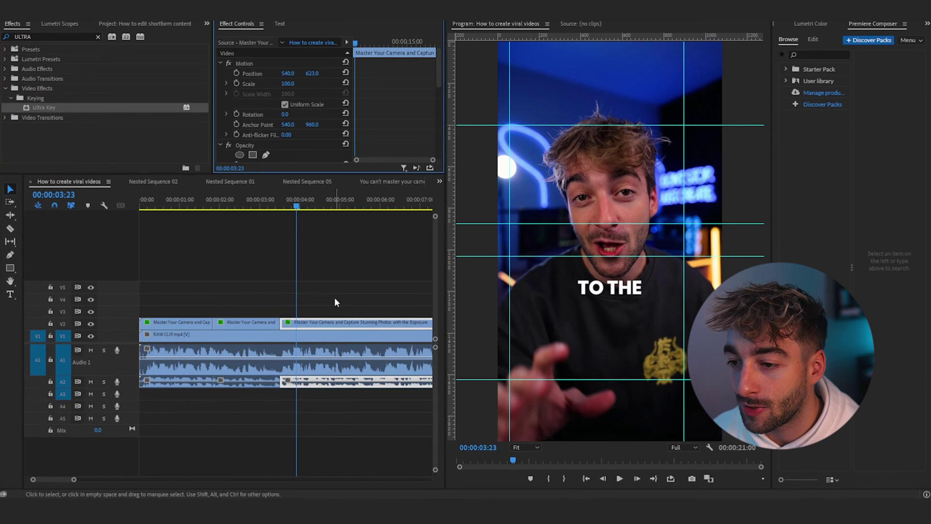
# Split the caption clip around the ISO, aperture and shutter speed graphic, ending at 00:00:07:24, and delete that caption section.
pyautogui.press('-')
pyautogui.moveTo(224, 205); pyautogui.dragTo(299, 210)
pyautogui.hotkey('ctrl', 'k')
pyautogui.hotkey('ctrl', 'k')
pyautogui.click(289, 326)
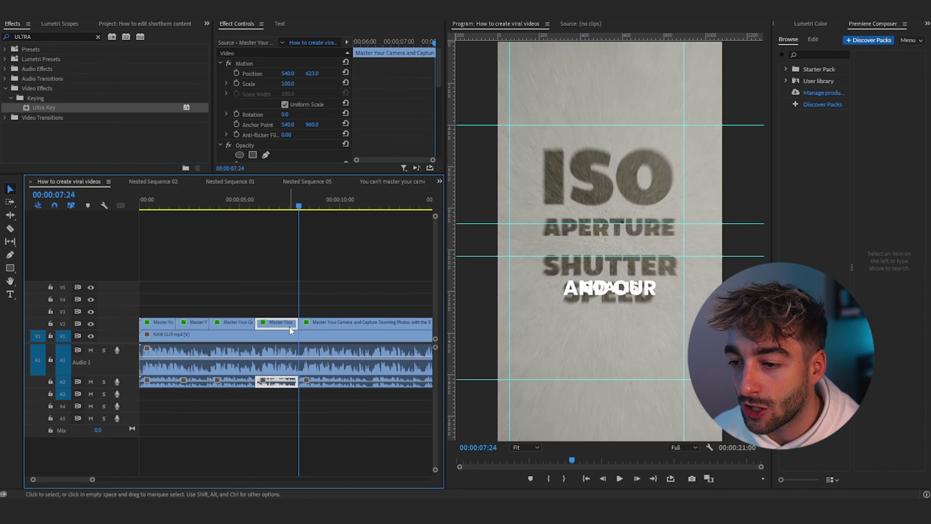
pyautogui.press('Delete')
# Set the vertical position of the caption section over the camera lens diagram to 756.
pyautogui.press('space')
pyautogui.press('space')
pyautogui.click(320, 335)
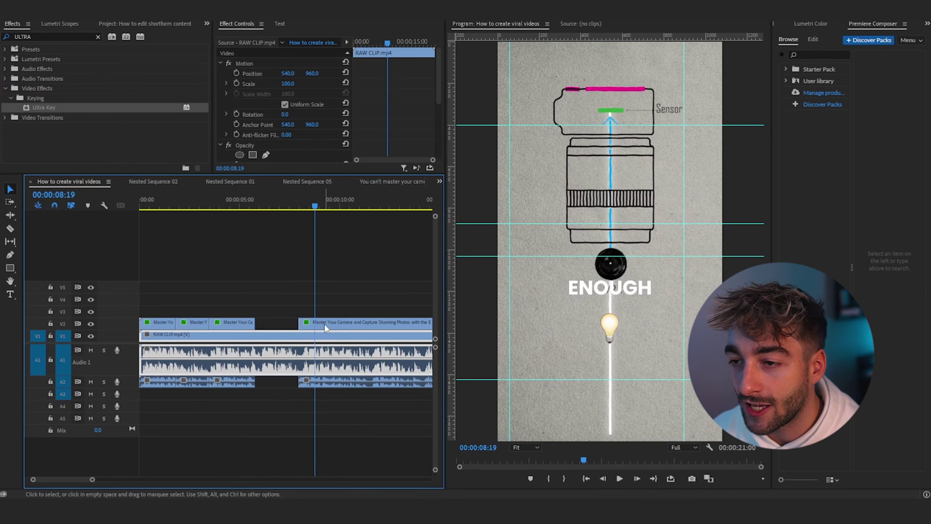
pyautogui.click(310, 322)
pyautogui.moveTo(312, 73); pyautogui.dragTo(340, 74)
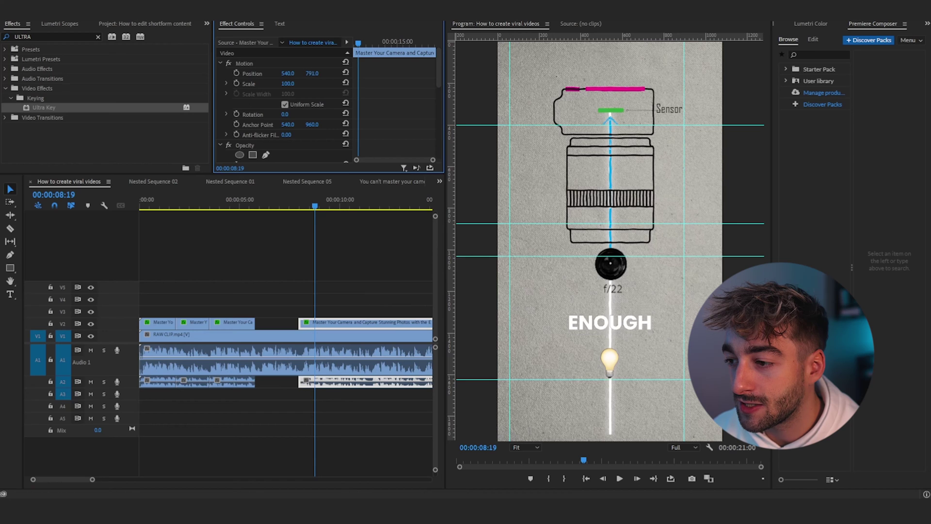
pyautogui.click(362, 283)
# Play on past the lens diagram and split the caption clip at 00:00:11:23, where the speaker returns.
pyautogui.press('space')
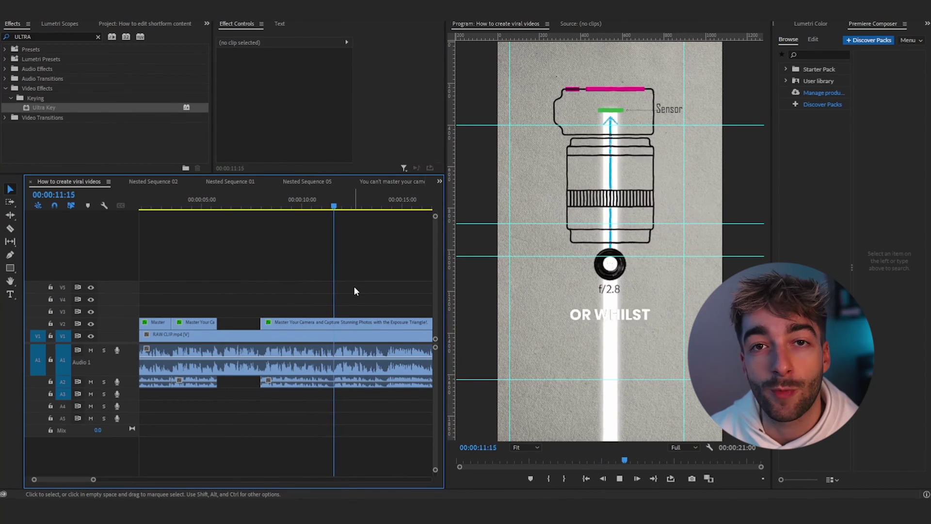
pyautogui.press('space')
pyautogui.press('d')
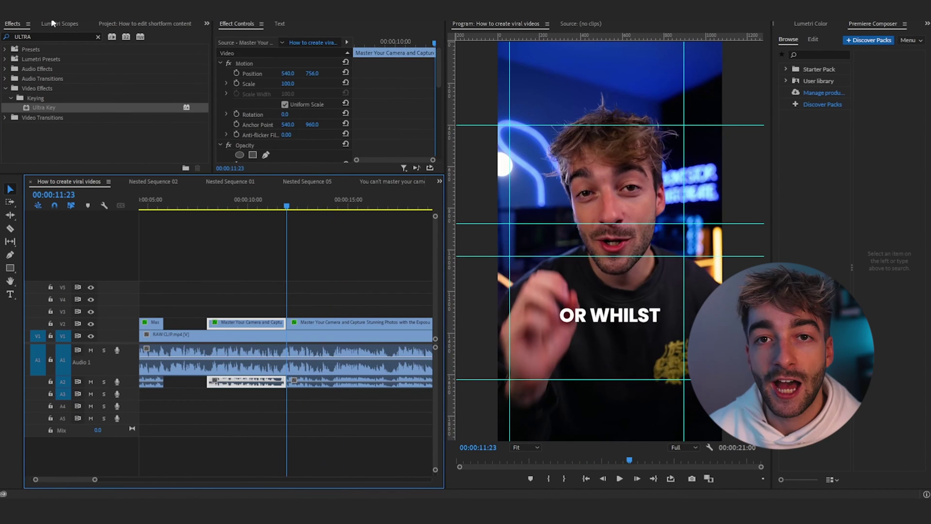
# Search the effects for "drop" and apply the Drop Shadow Preset to the caption section starting at 00:00:11:23.
pyautogui.click(60, 38)
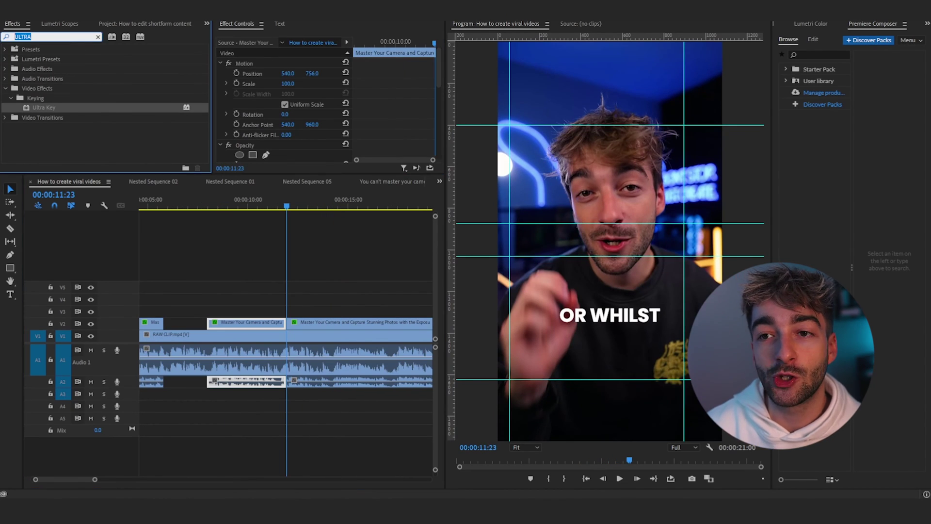
pyautogui.write('drop')
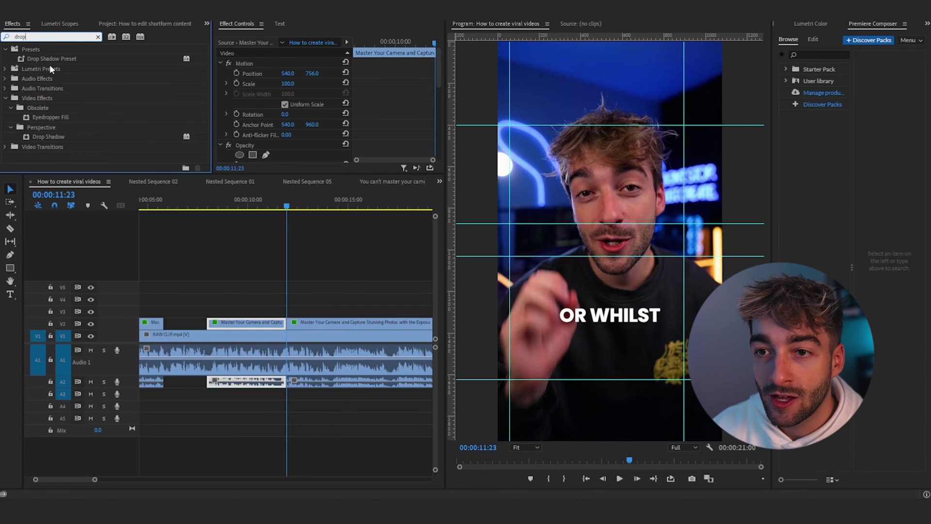
pyautogui.click(41, 138)
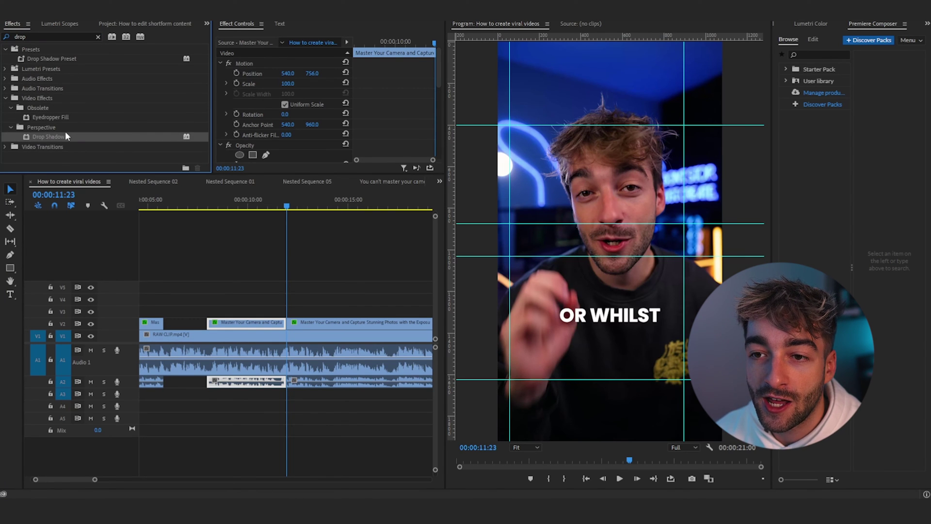
pyautogui.click(48, 58)
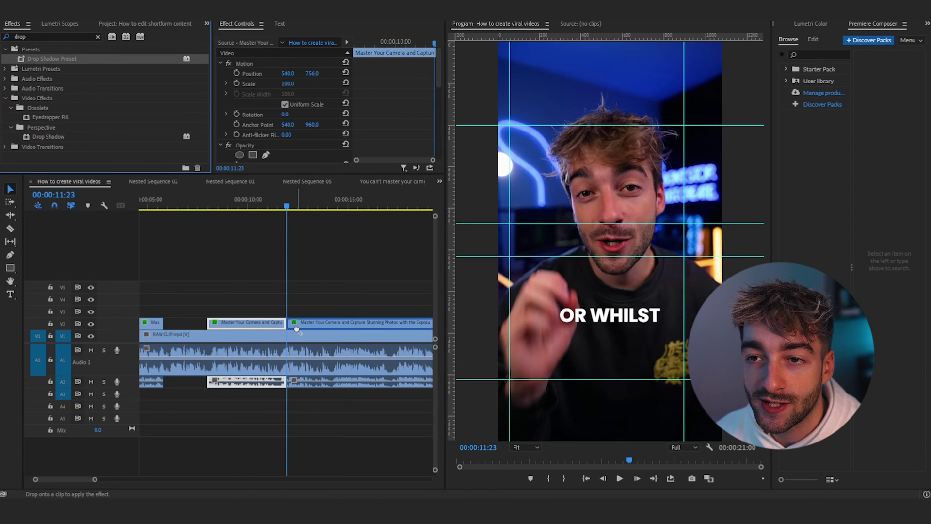
pyautogui.moveTo(297, 329); pyautogui.dragTo(300, 329)
# Compare the caption with and without its drop shadow at 00:00:13:06, then set shadow opacity to 100% and distance to 67.
pyautogui.click(312, 202)
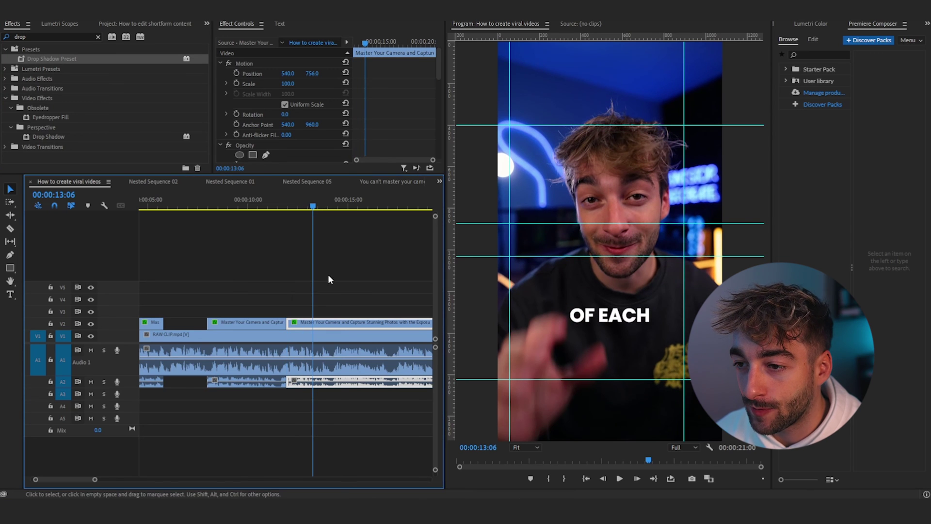
pyautogui.scroll(-8, 392, 136)
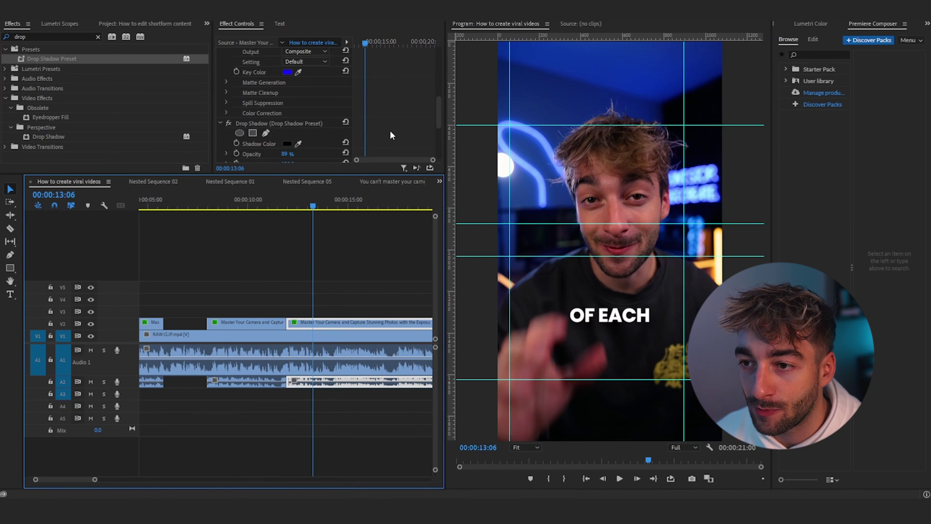
pyautogui.click(227, 72)
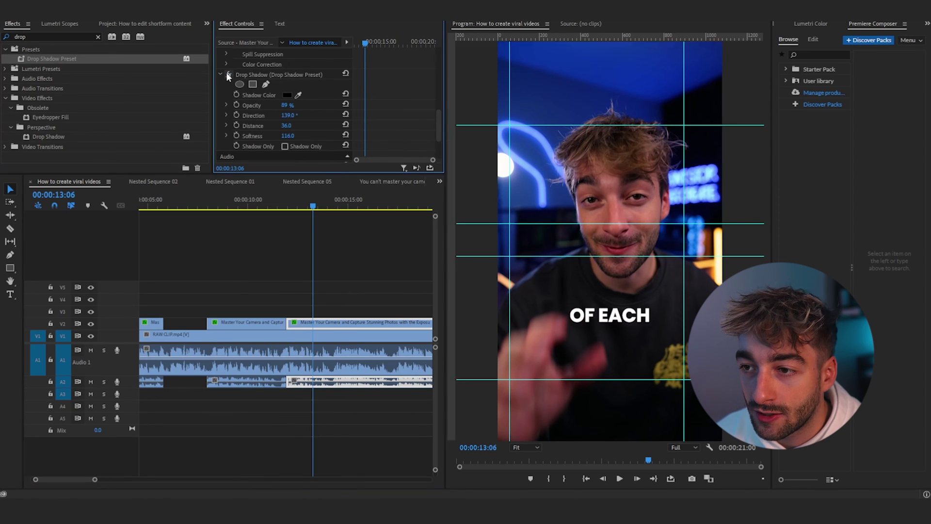
pyautogui.click(227, 73)
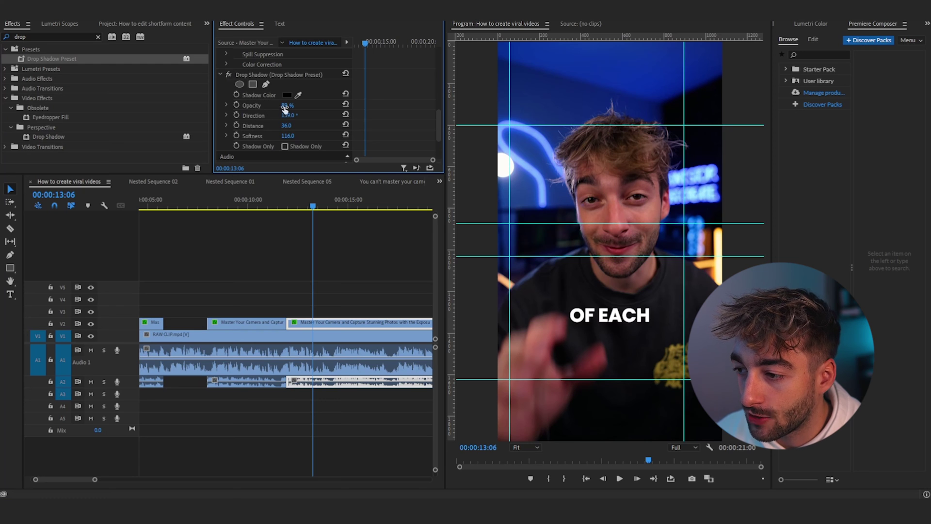
pyautogui.moveTo(286, 105); pyautogui.dragTo(297, 105)
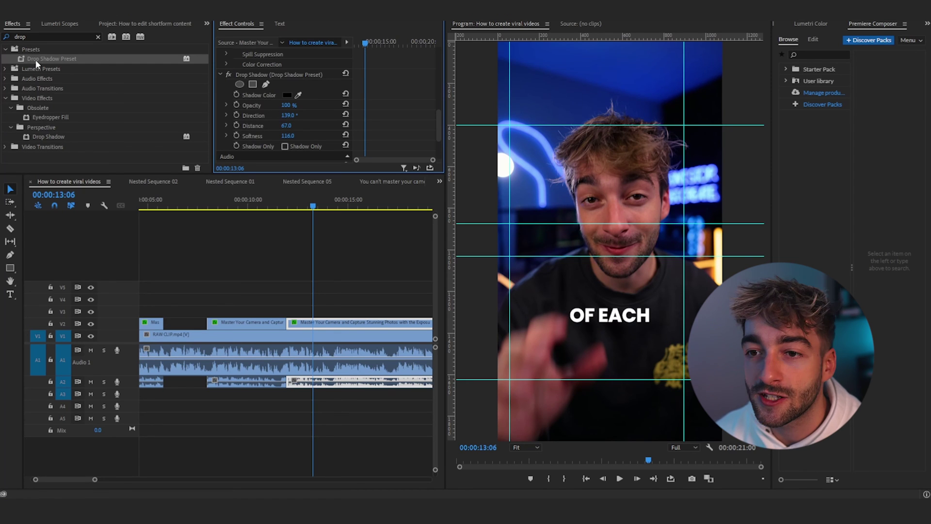
# Add a second Drop Shadow Preset to the caption section, and give the first shadow a white color and a distance of 9.
pyautogui.moveTo(309, 324); pyautogui.dragTo(310, 328)
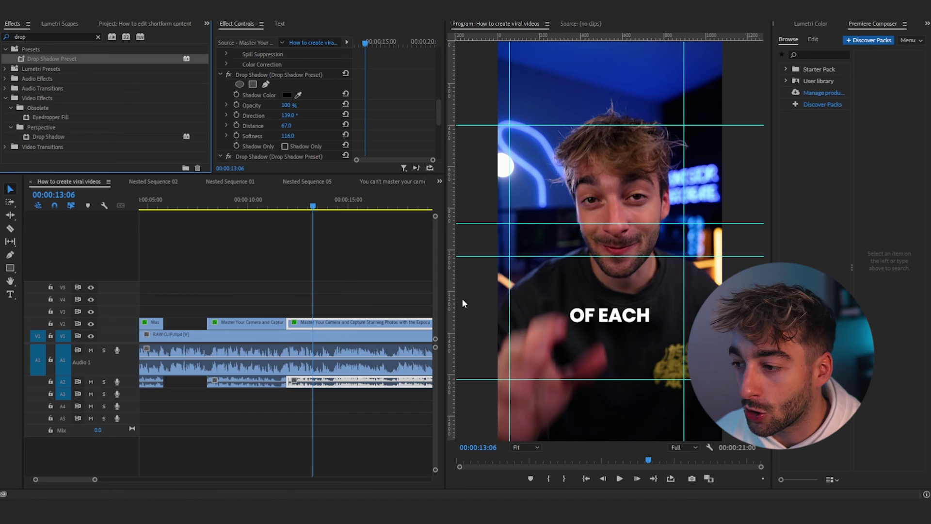
pyautogui.scroll(-1, 389, 118)
pyautogui.click(287, 84)
pyautogui.click(350, 181)
pyautogui.press('Return')
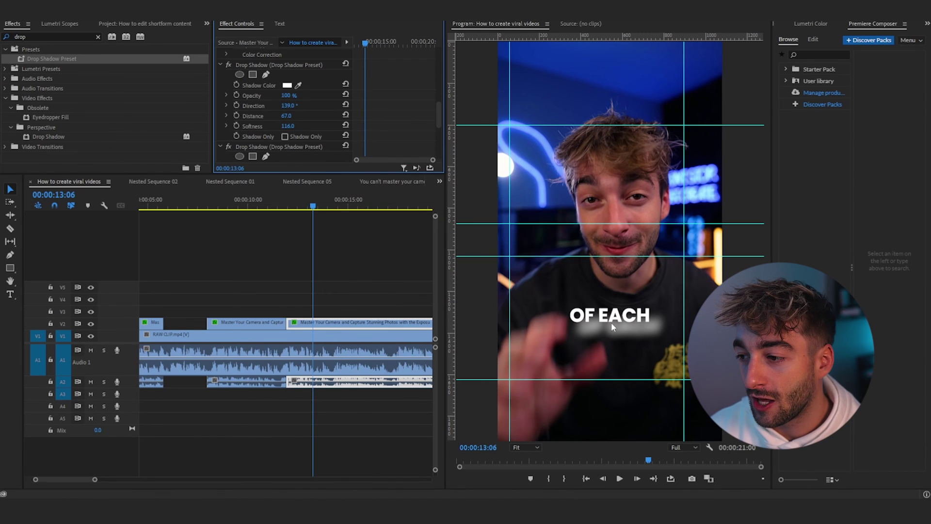
pyautogui.moveTo(286, 118); pyautogui.dragTo(262, 118)
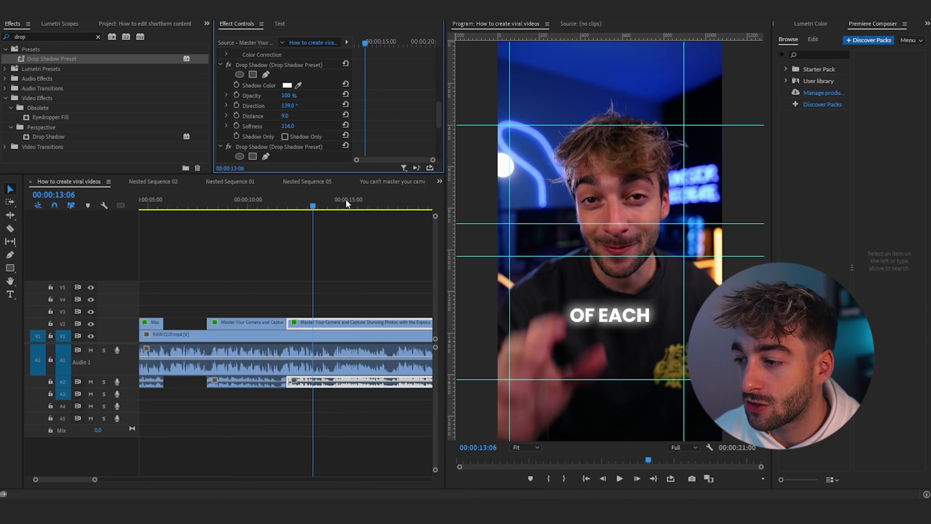
pyautogui.click(386, 269)
# Switch to OpusClip, open the "KSI On Beating Tommy Fury" project and export its top-ranked clip to Premiere Pro.
pyautogui.scroll(-2, 380, 269)
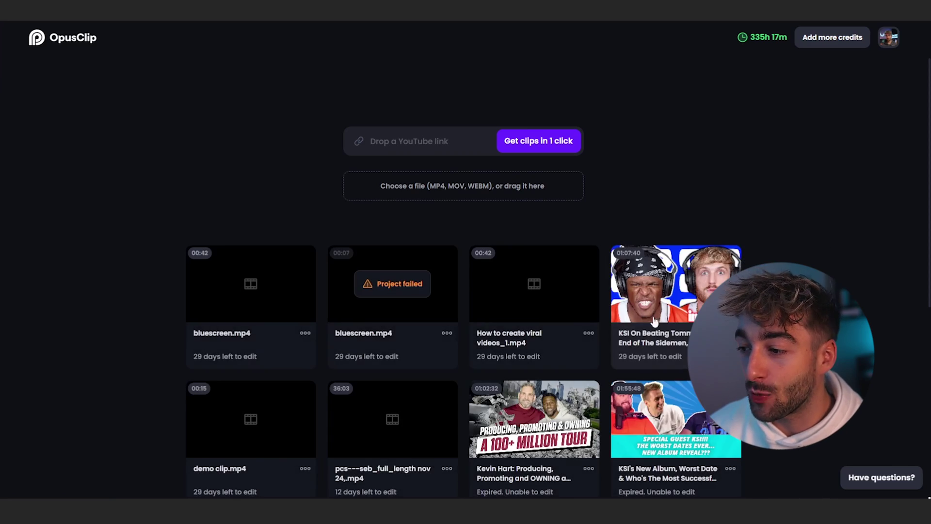
pyautogui.click(670, 341)
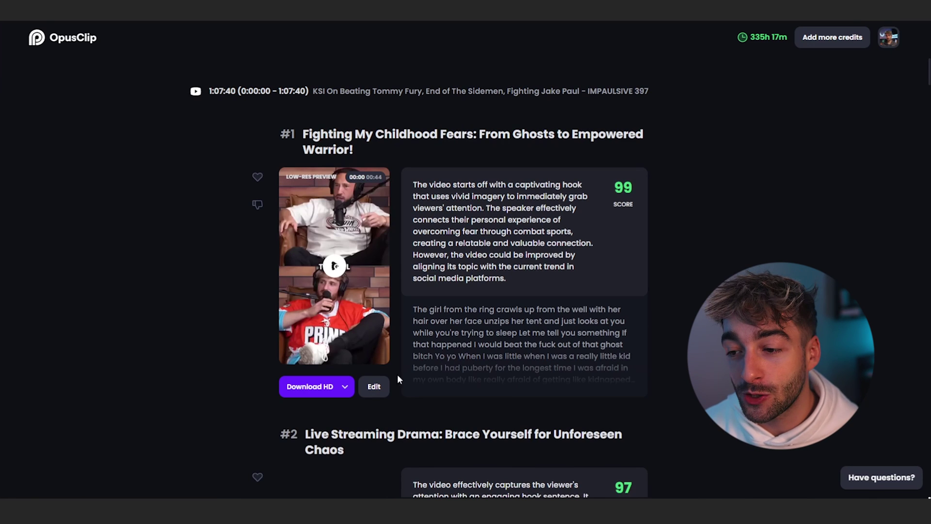
pyautogui.click(342, 387)
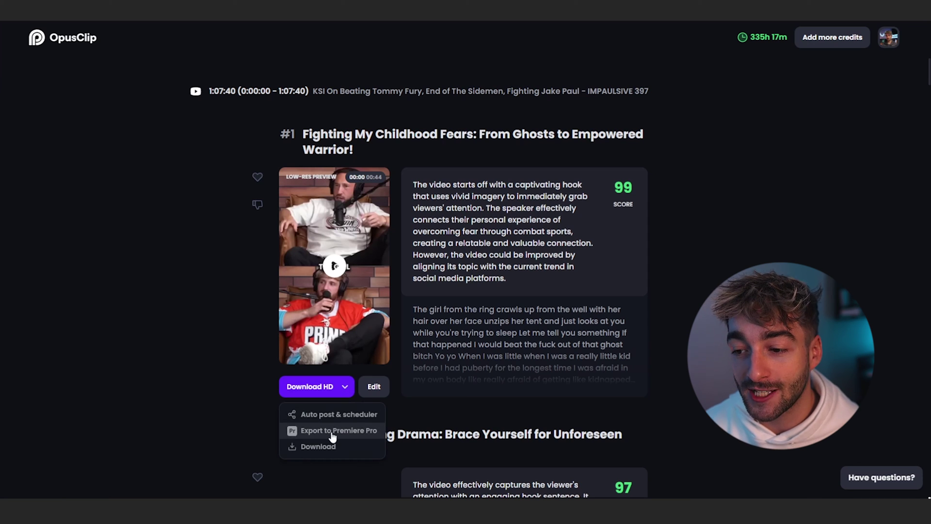
pyautogui.click(333, 436)
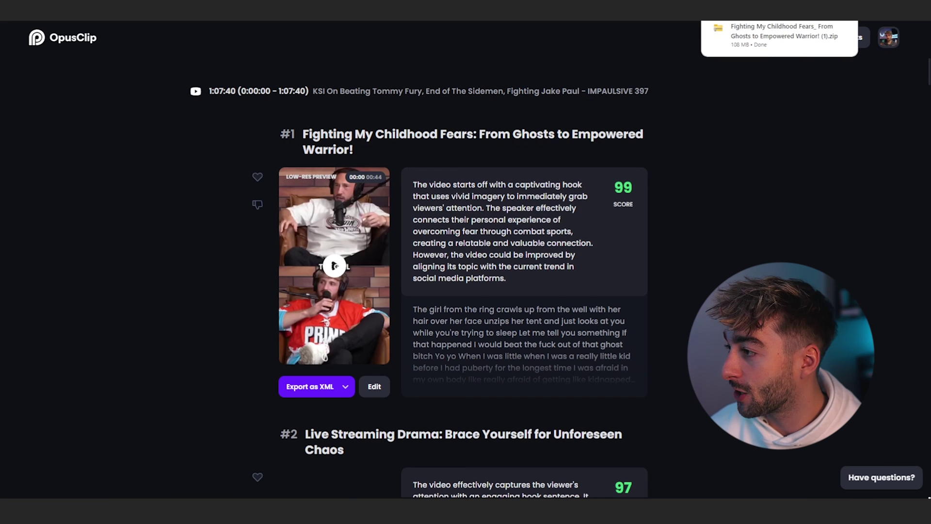
# Open the downloaded OpusClip export and look through its "Live Streaming Drama_ Brace Yourself for Unforeseen Chaos (1)" folder.
pyautogui.click(784, 36)
pyautogui.doubleClick(376, 163)
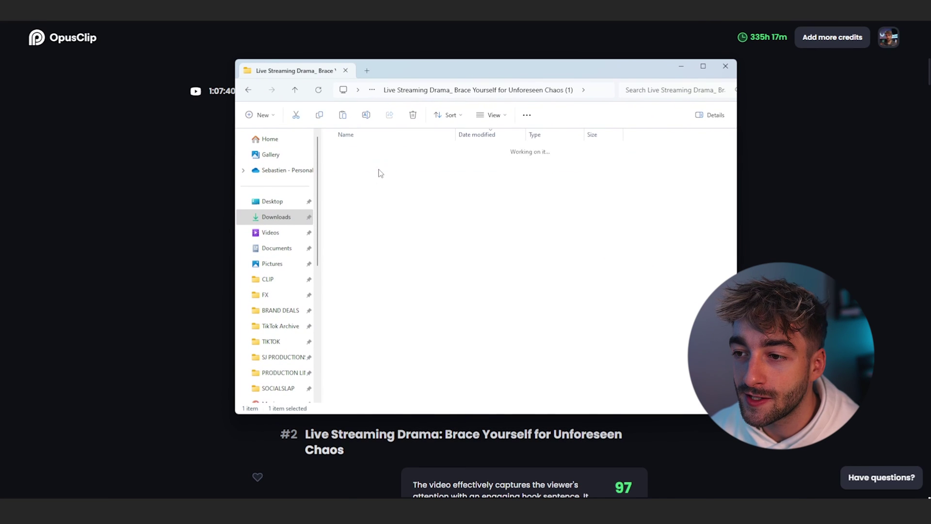
pyautogui.moveTo(503, 284); pyautogui.dragTo(365, 162)
pyautogui.click(455, 283)
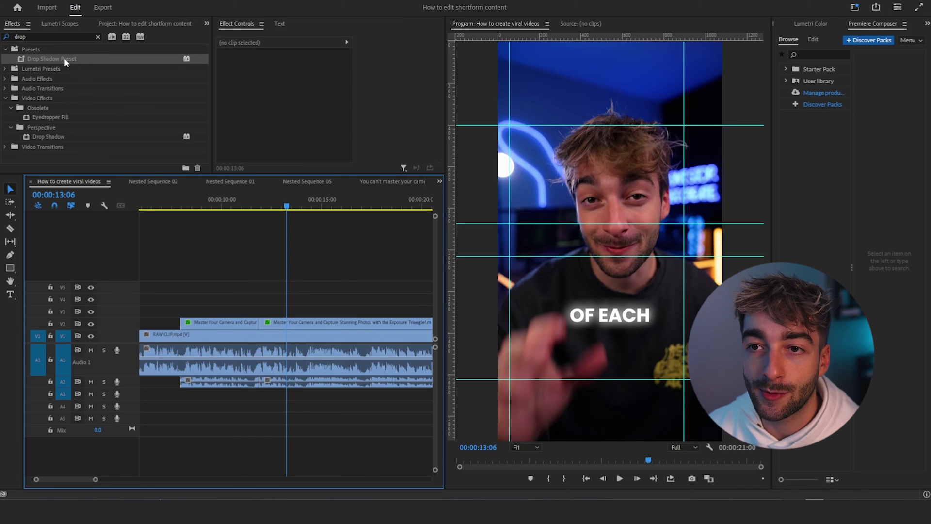
# In Premiere Pro, open result.xml from the "Live Streaming Drama Brace Yourself for Unforeseen Chaos" download folder as a project.
pyautogui.click(9, 2)
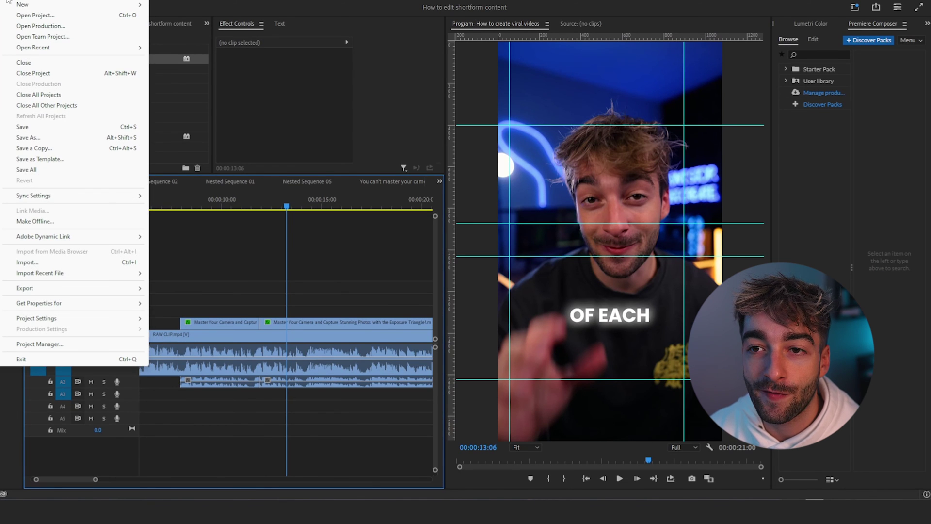
pyautogui.click(33, 15)
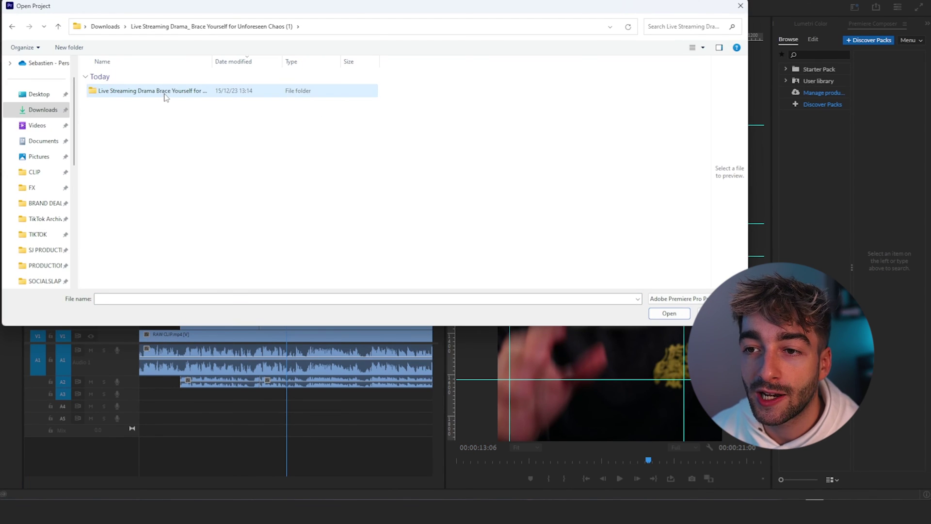
pyautogui.doubleClick(165, 91)
pyautogui.click(182, 95)
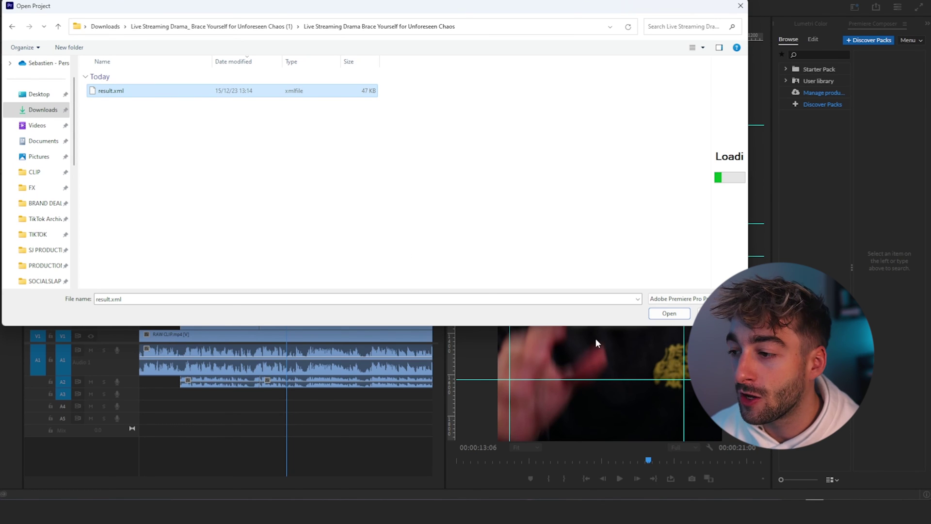
pyautogui.click(669, 314)
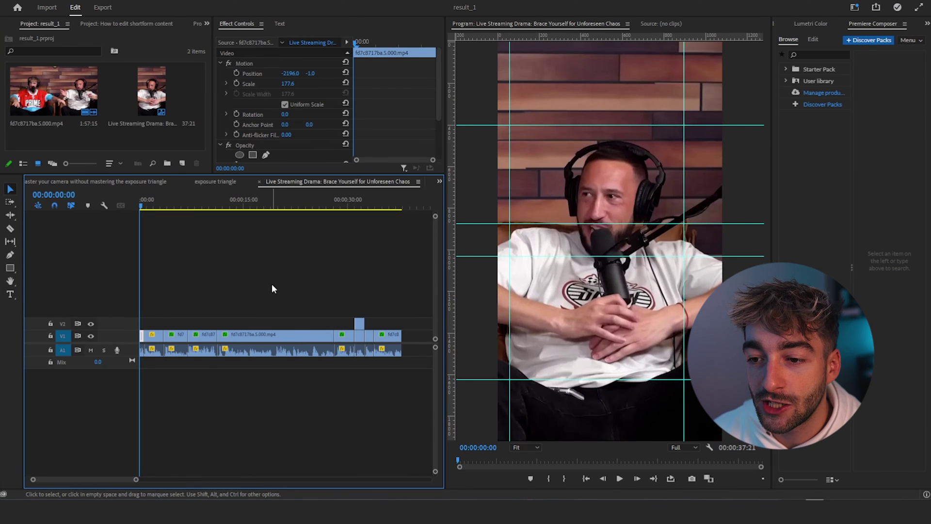
# Play the opening of the imported Live Streaming Drama sequence, then go to 00:00:35:18 in its last clip.
pyautogui.press('space')
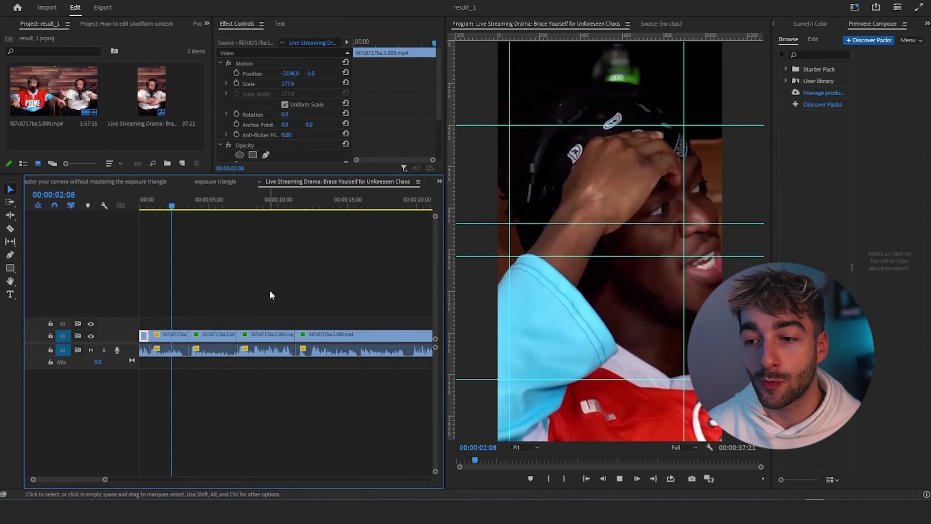
pyautogui.press('\\')
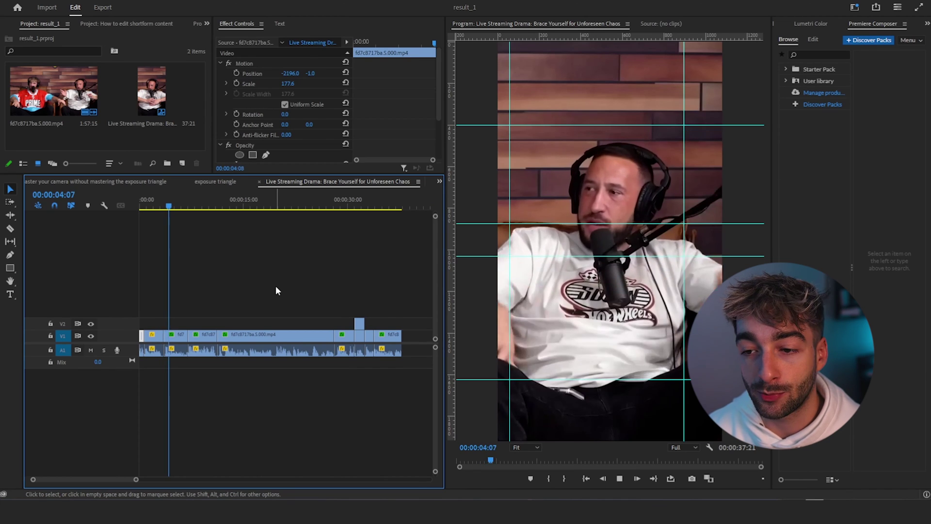
pyautogui.click(381, 206)
# Select the final clip's video and audio and extend their end to lengthen the sequence to about 00:01:17:16.
pyautogui.press('=')
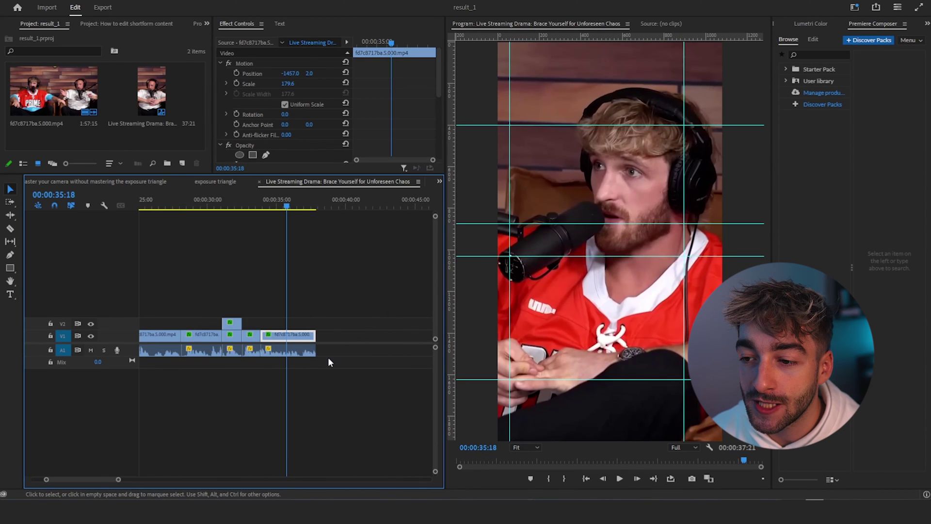
pyautogui.moveTo(374, 332); pyautogui.dragTo(235, 359)
pyautogui.moveTo(344, 349); pyautogui.dragTo(380, 348)
pyautogui.press('-')
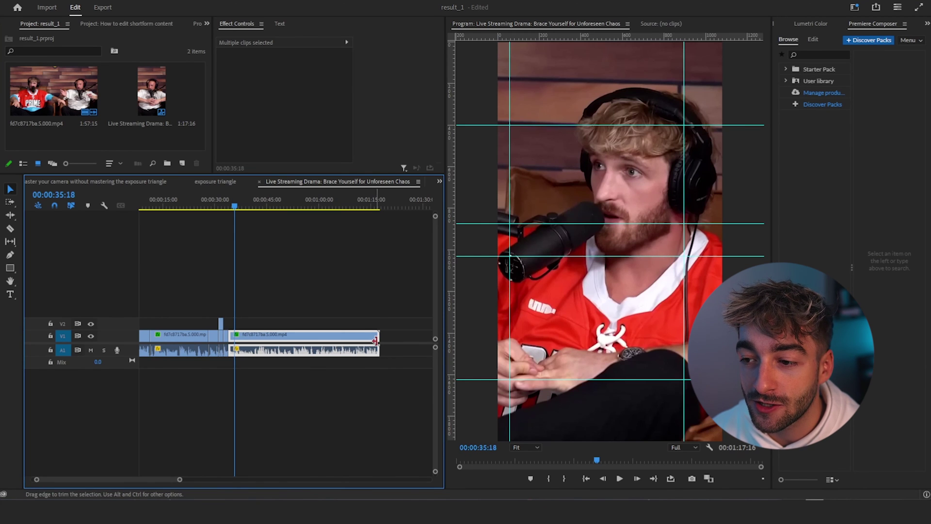